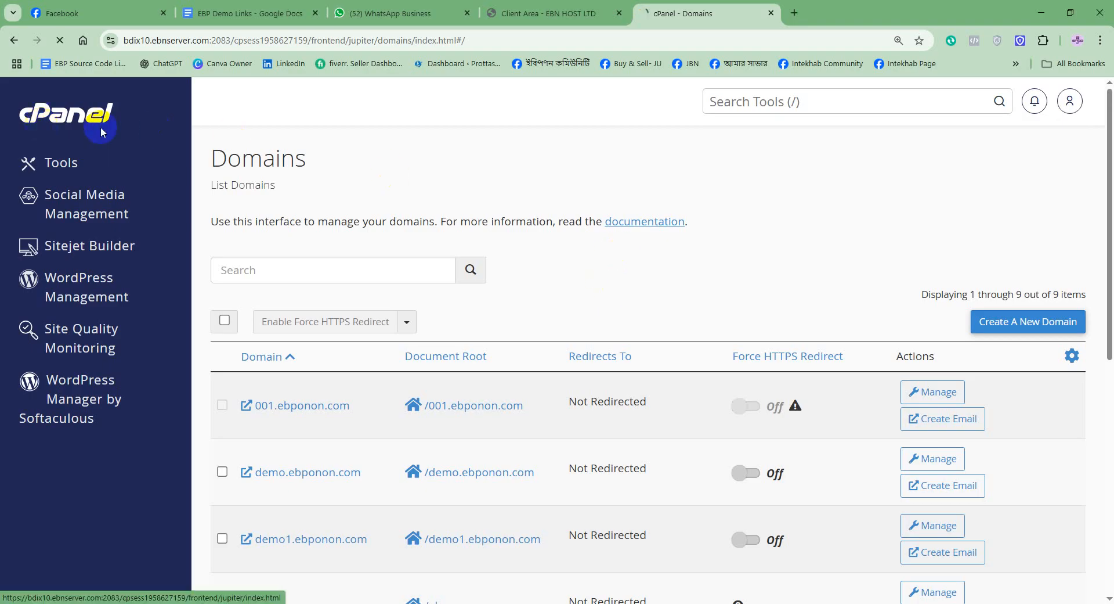
From the cPanel home page, search the tools for "domain" and open Domains.
click(49, 108)
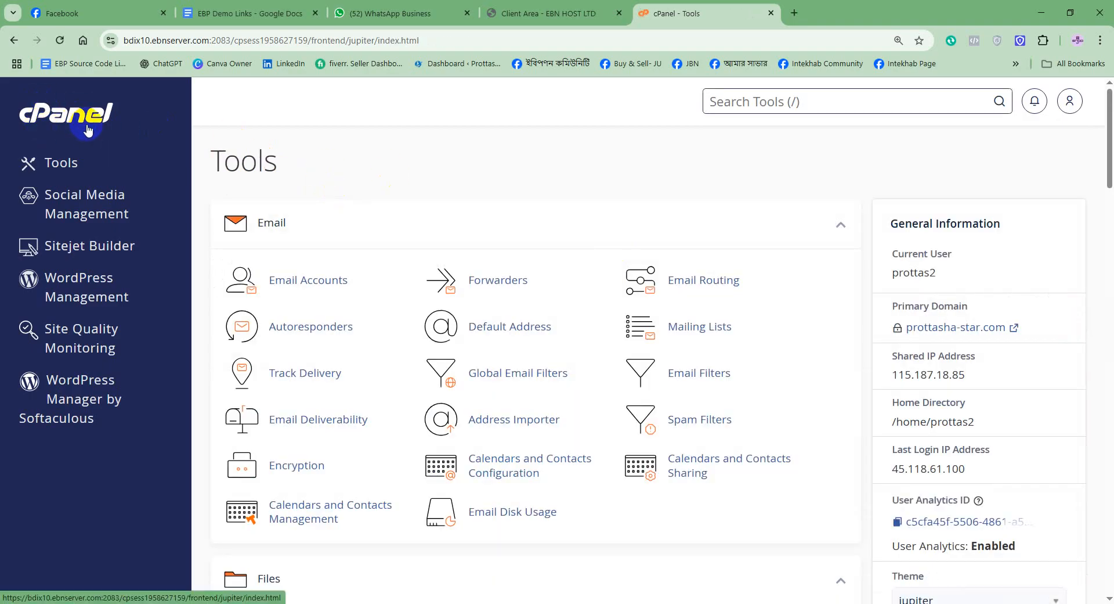
click(760, 100)
click(731, 100)
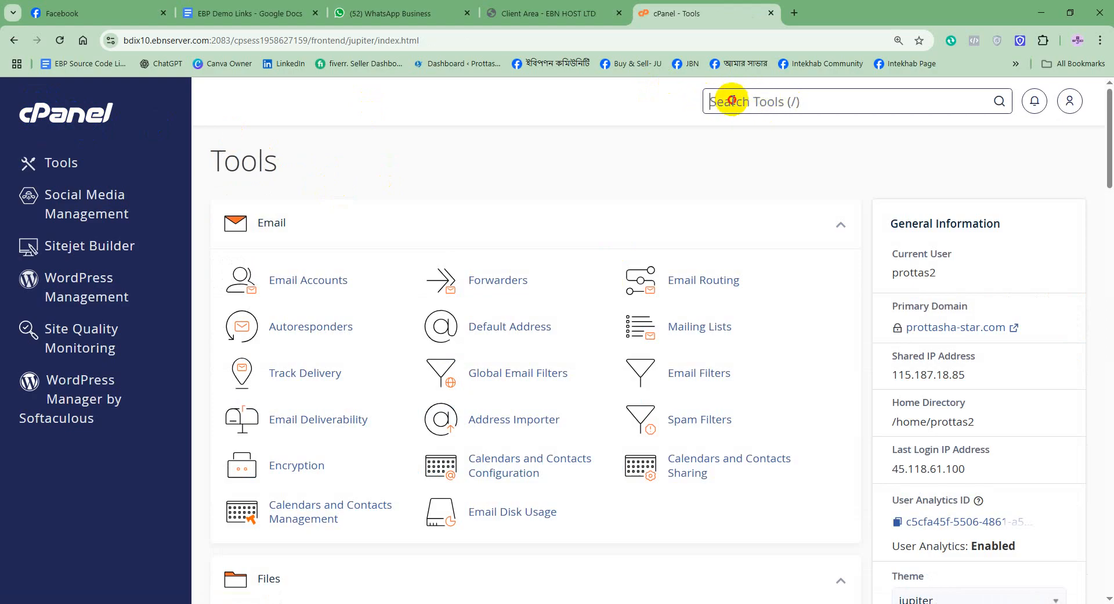
text(do)
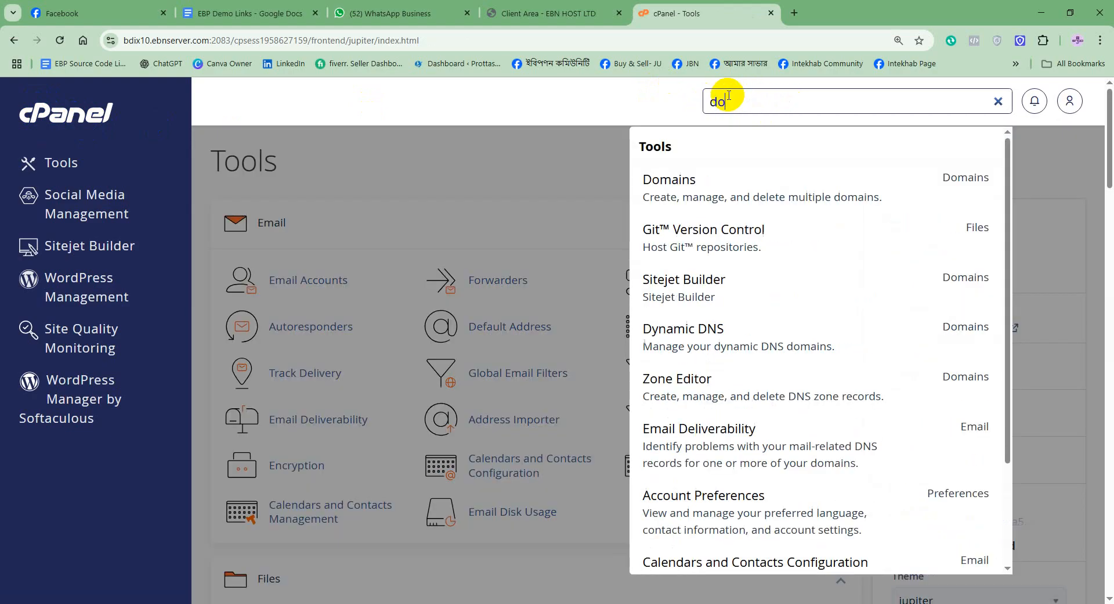
text(main)
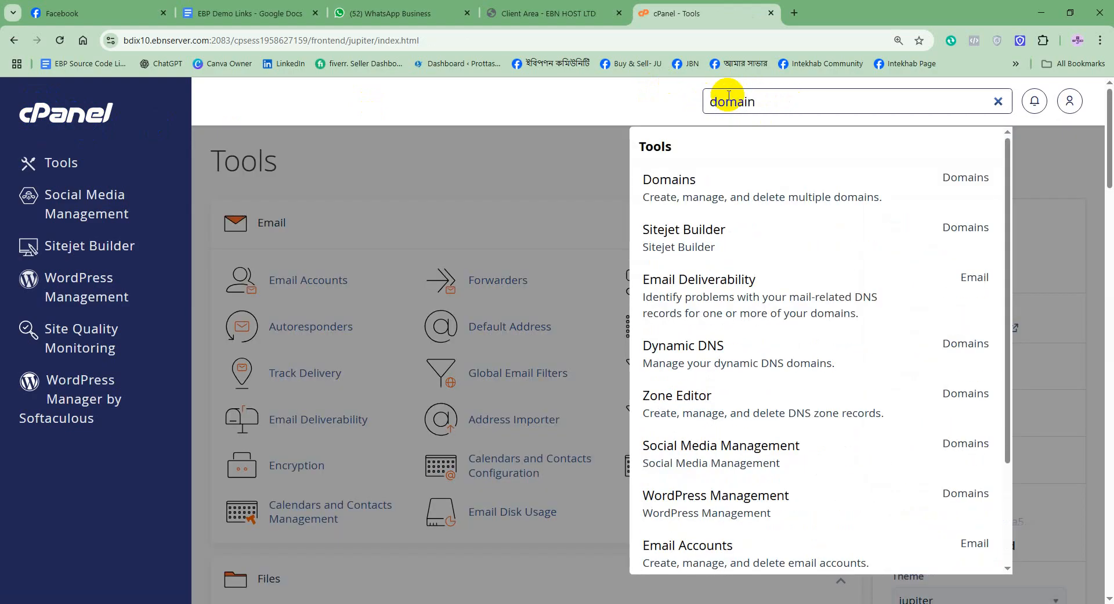
click(706, 182)
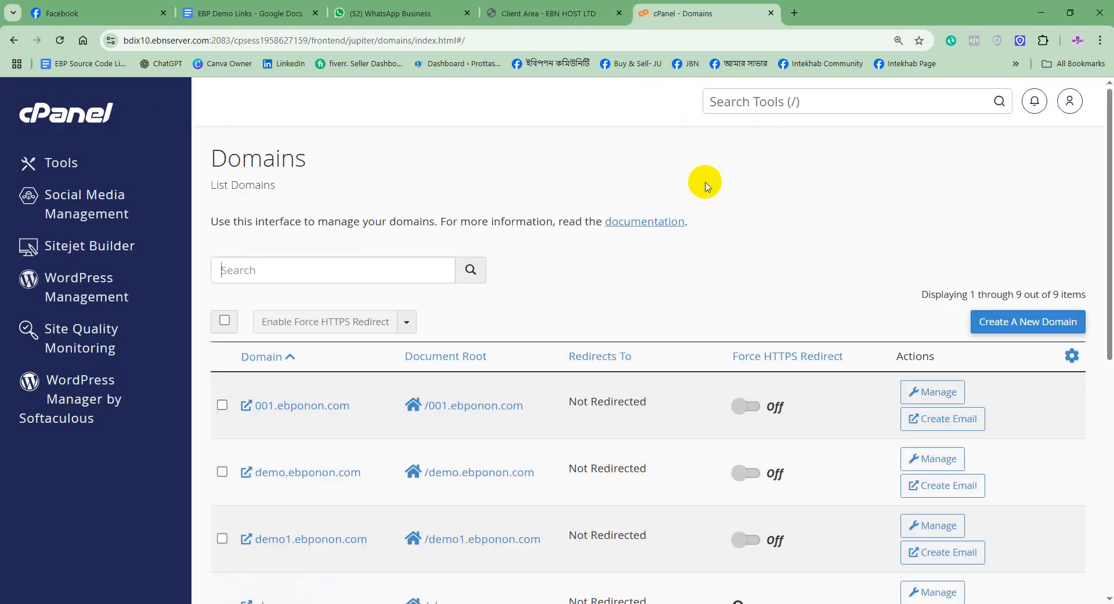
Open the document root folder of 001.ebponon.com from the domain list.
scroll(598, 220, down, 7)
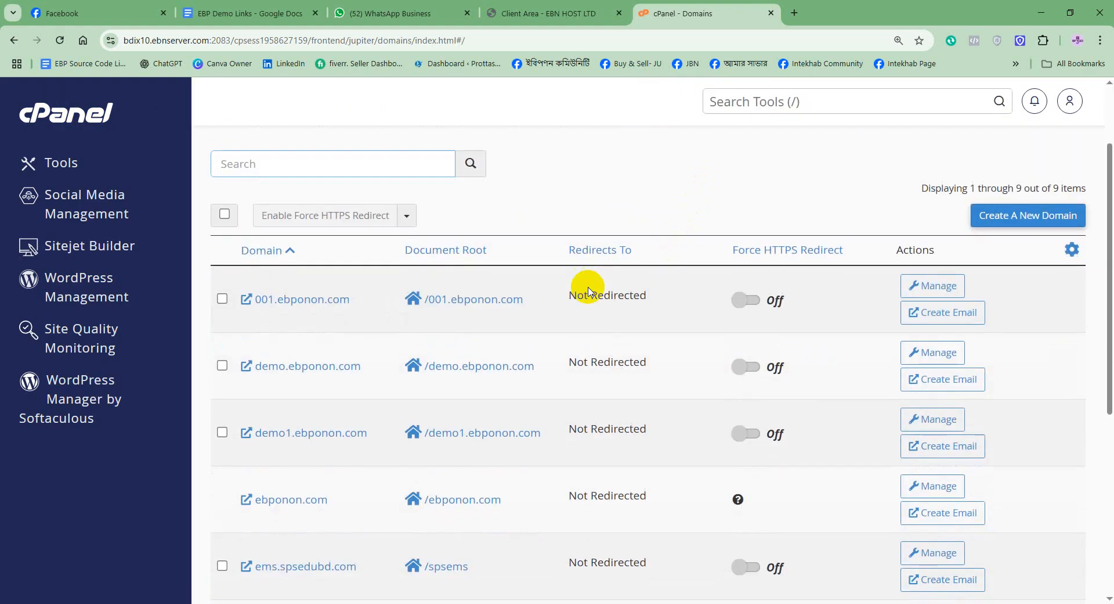
scroll(588, 290, up, 7)
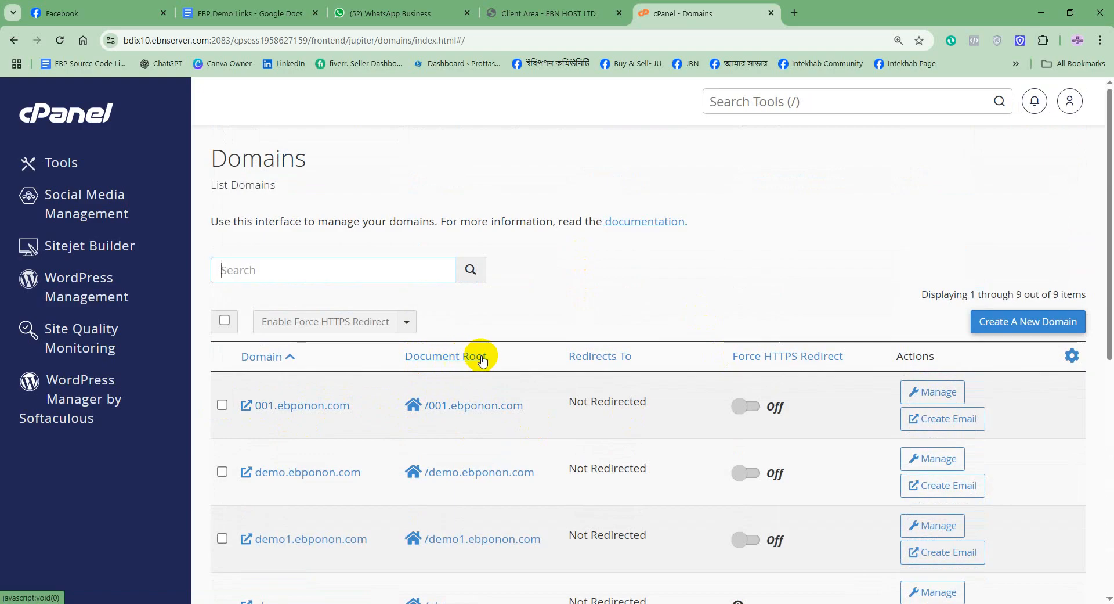
click(437, 407)
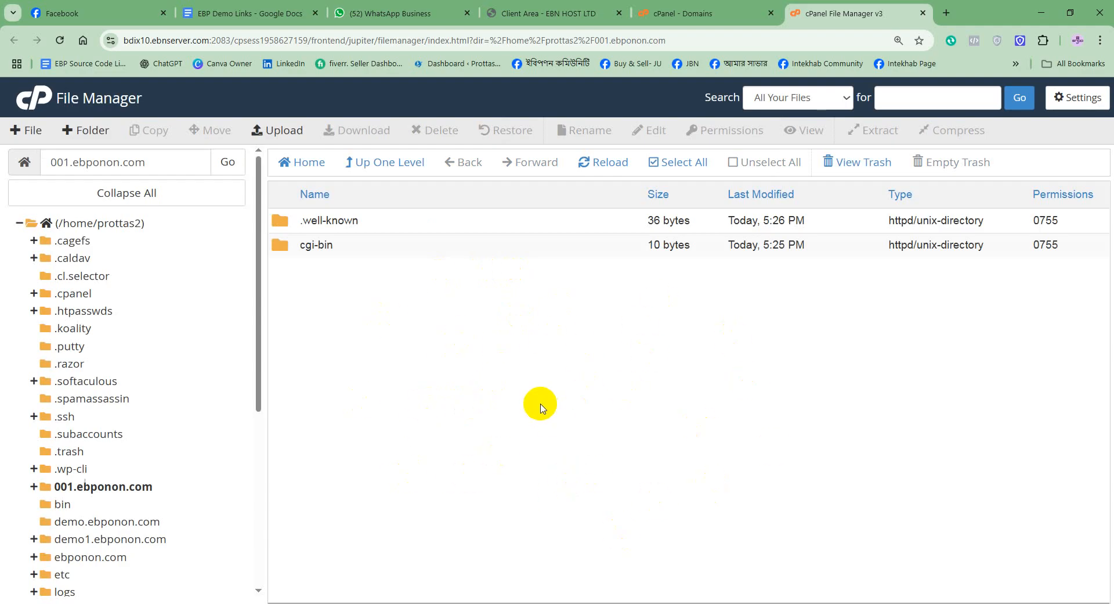
Upload ecom1.zip from the Premium Service folder into the 001.ebponon.com directory and return to that directory.
click(273, 132)
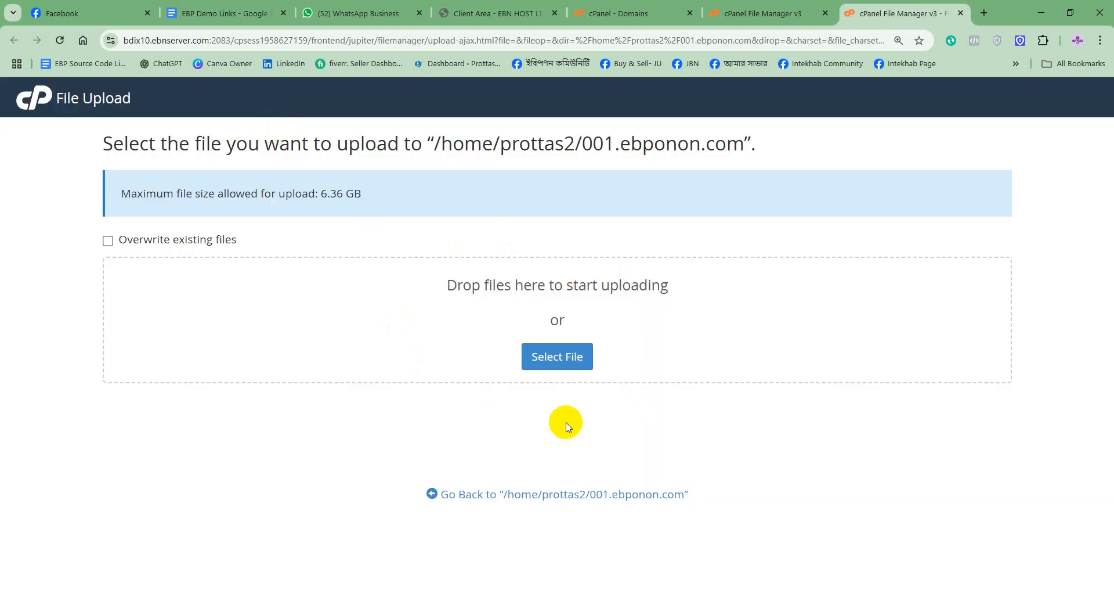
click(555, 360)
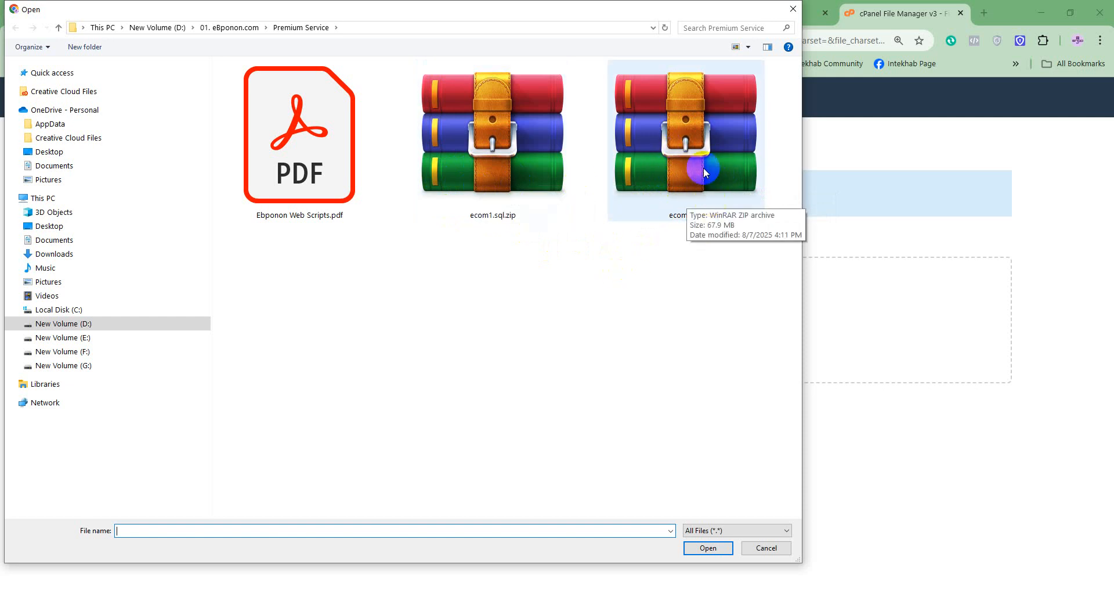
click(689, 121)
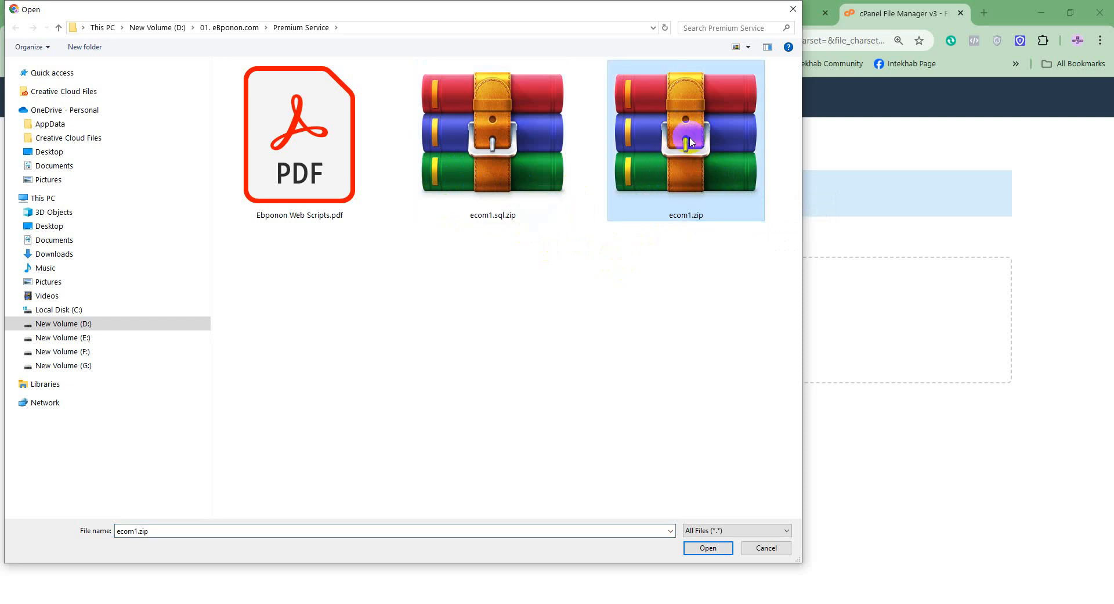
click(702, 550)
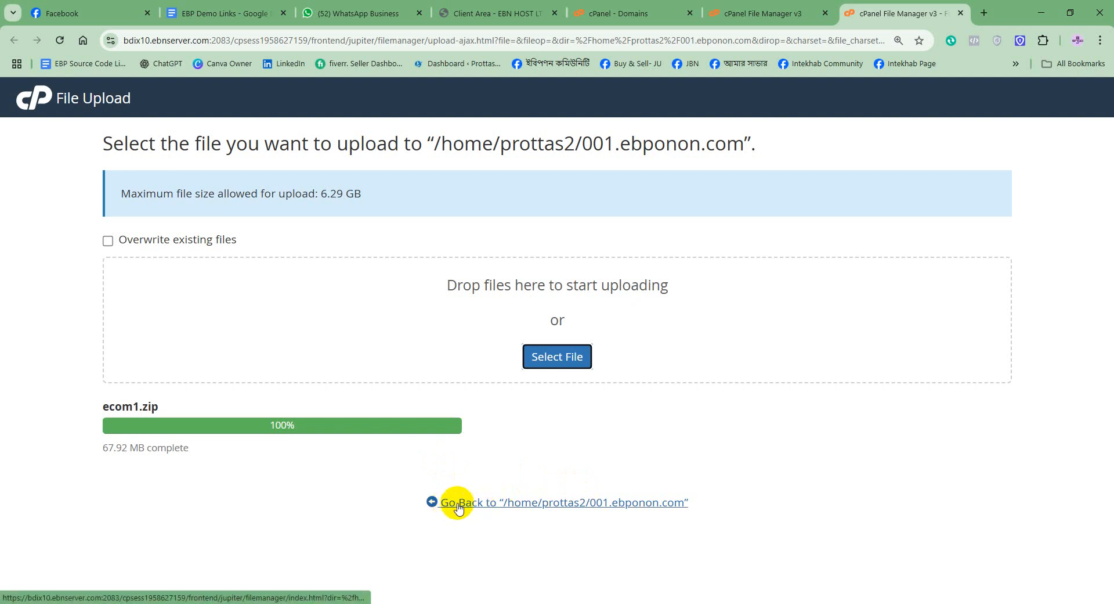
click(569, 507)
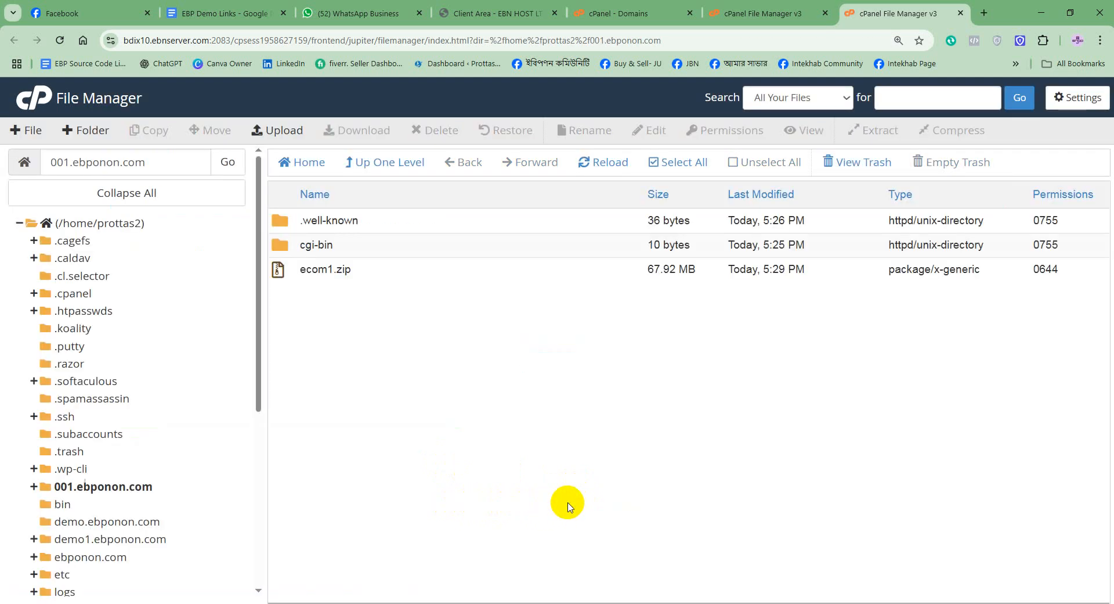
Extract ecom1.zip into /001.ebponon.com, review the extraction results to the end and close them.
click(280, 271)
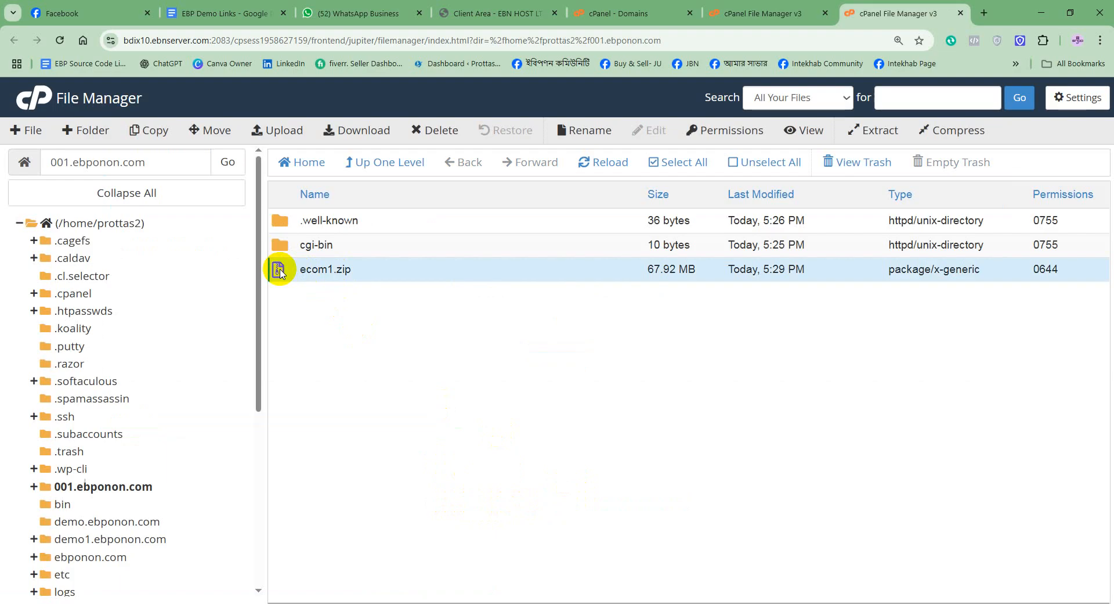
right_click(293, 272)
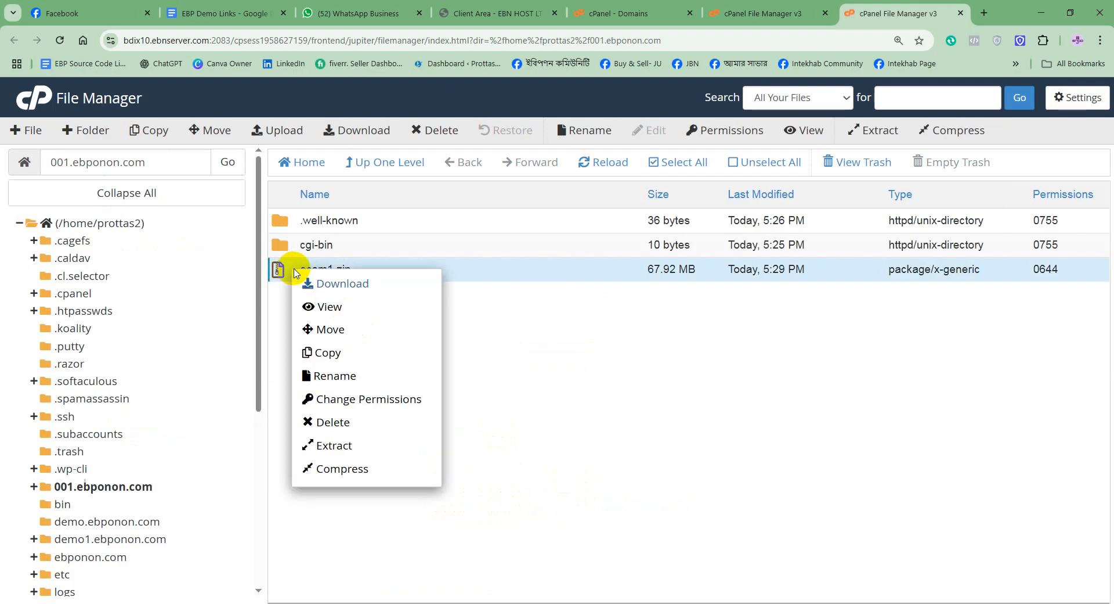
click(336, 444)
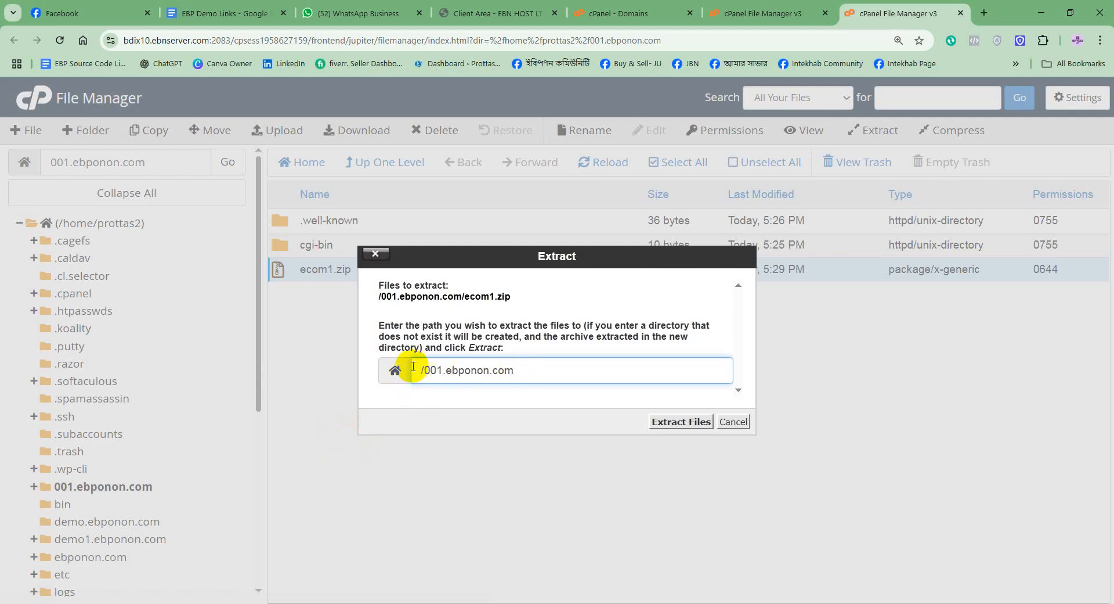
click(682, 422)
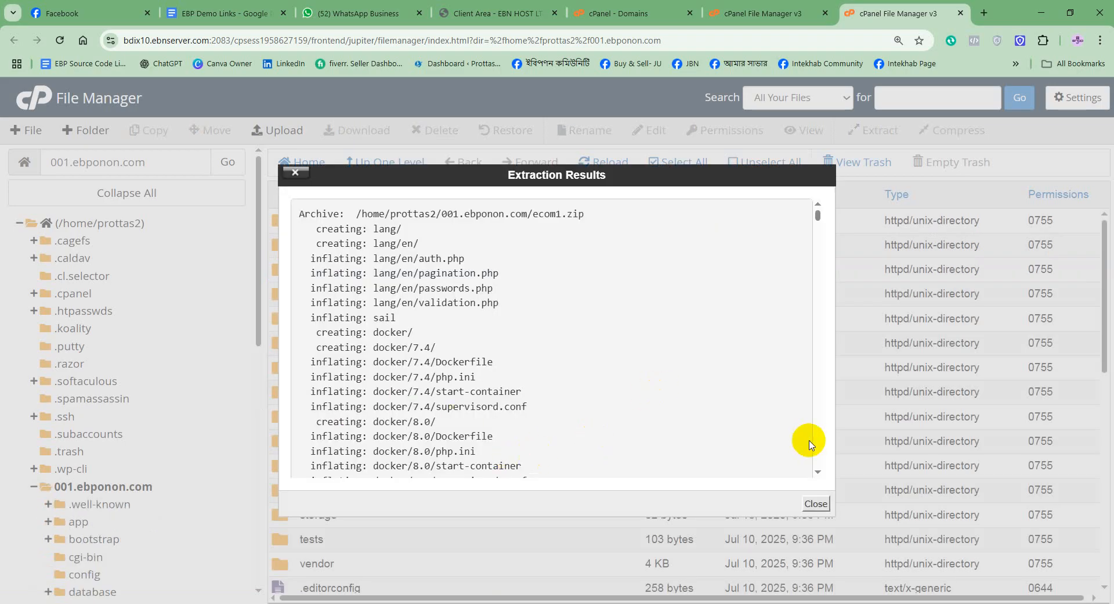
scroll(804, 355, down, 20)
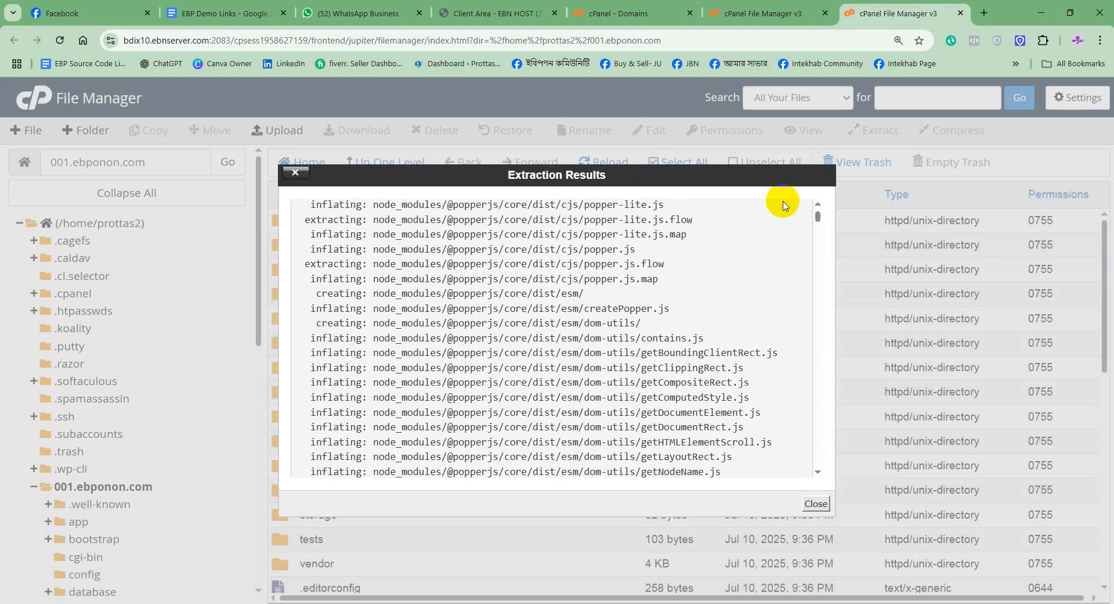
drag(817, 216, 818, 459)
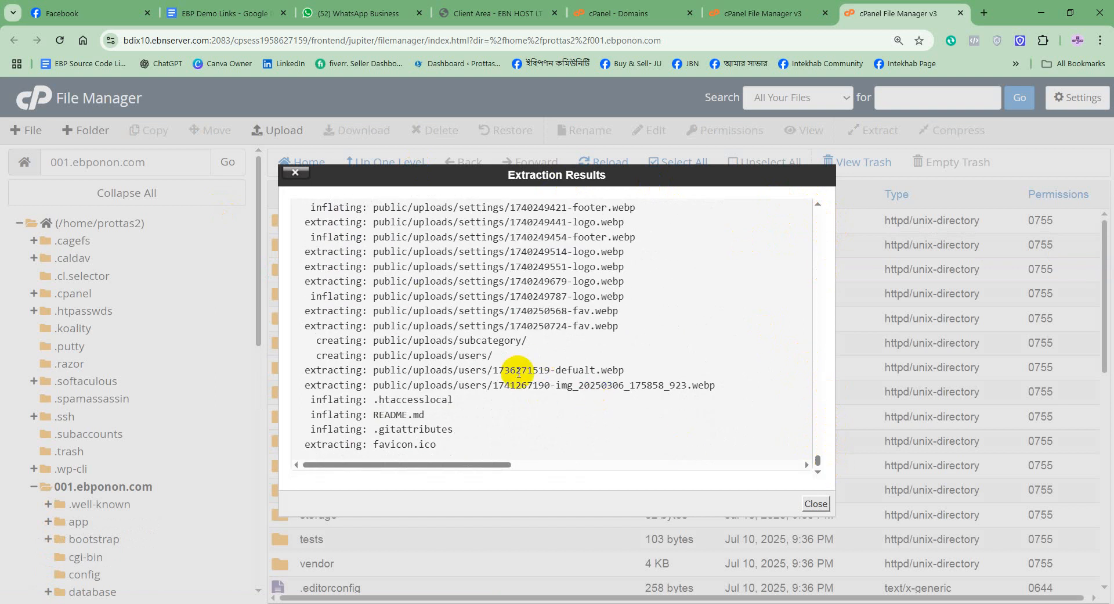
click(813, 503)
Examine the extracted folders and files in the 001.ebponon.com directory, including the ecom1.zip archive.
scroll(496, 462, down, 7)
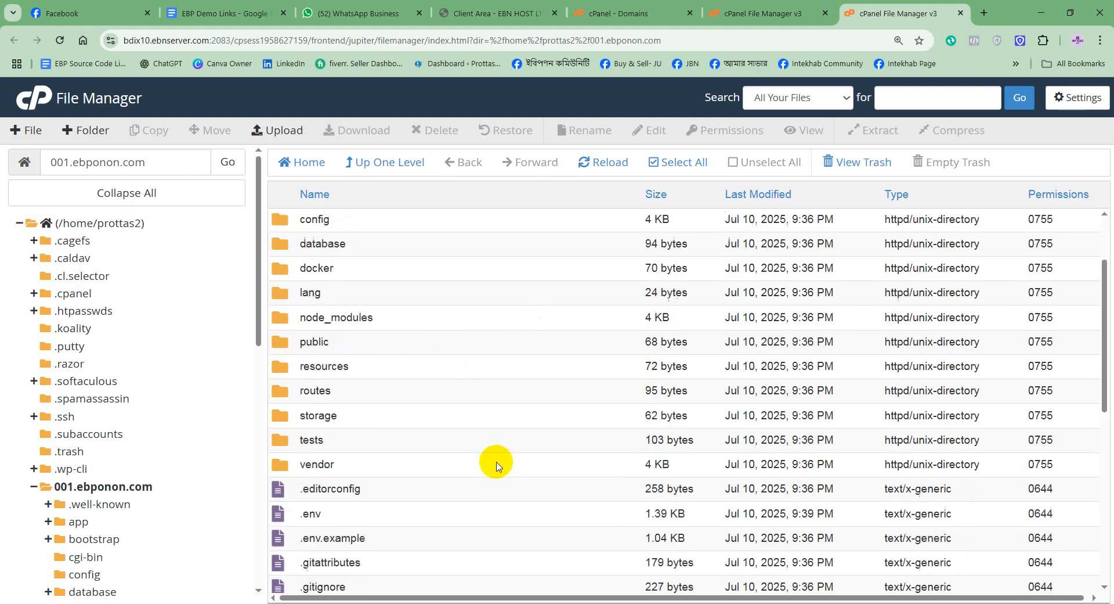
scroll(497, 463, up, 8)
scroll(496, 463, down, 10)
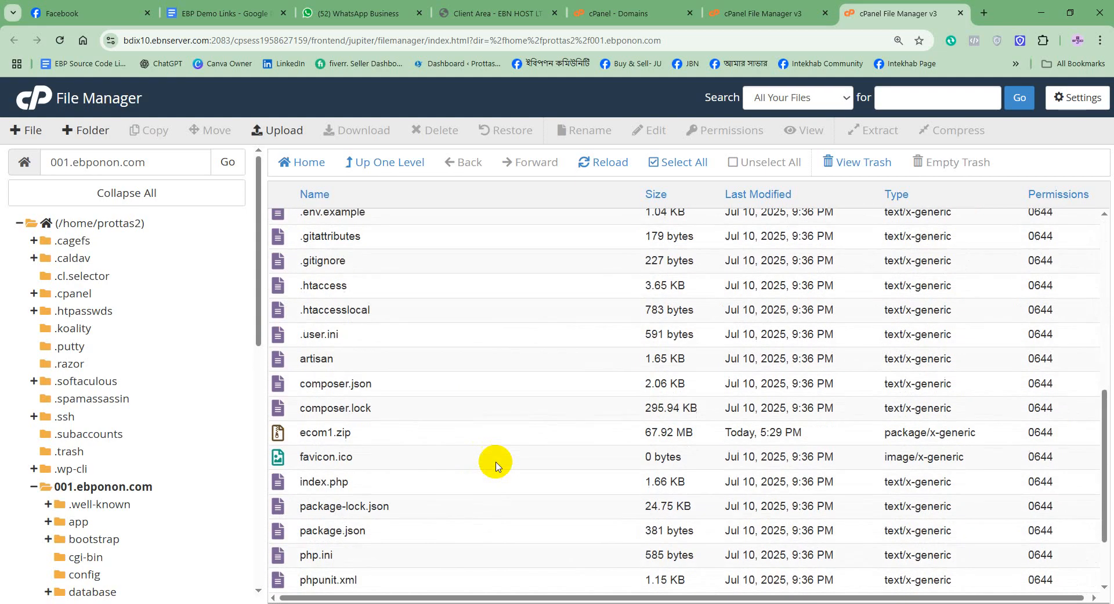
scroll(496, 462, up, 10)
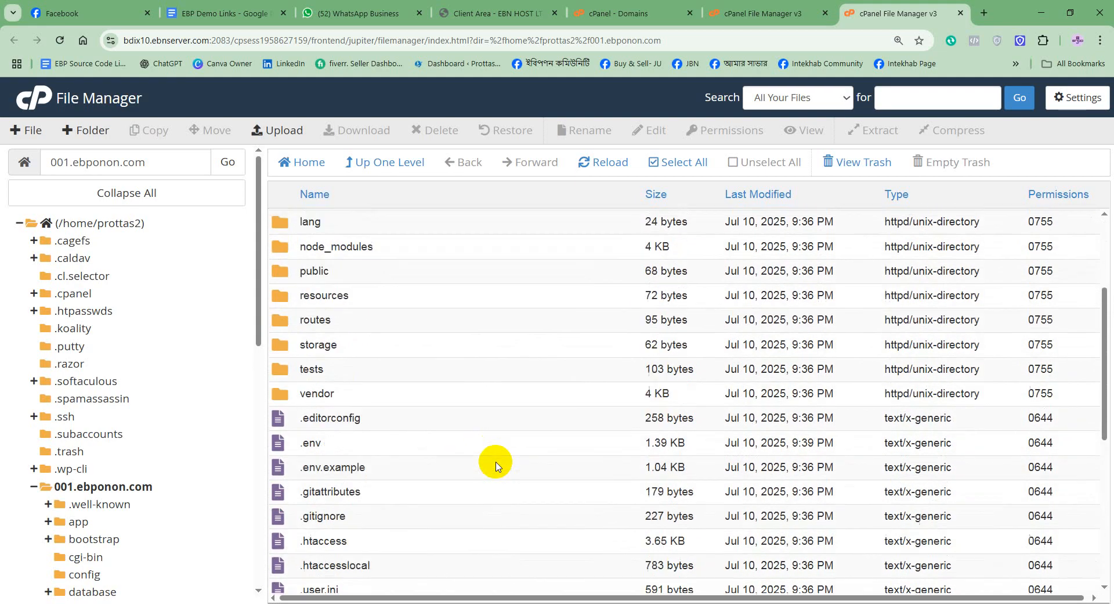
scroll(496, 462, down, 6)
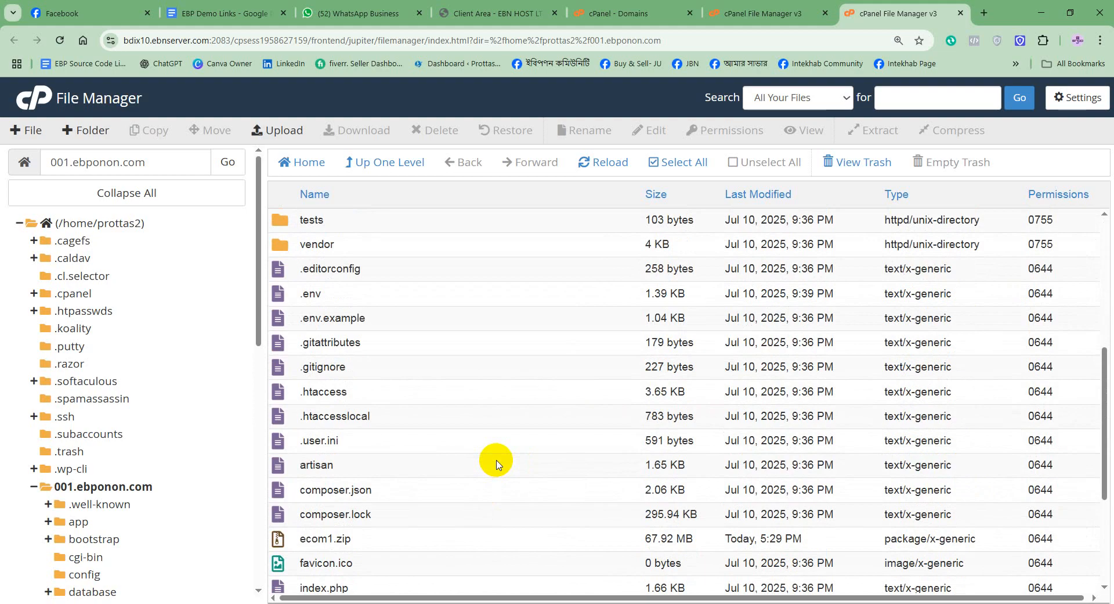
scroll(496, 462, down, 2)
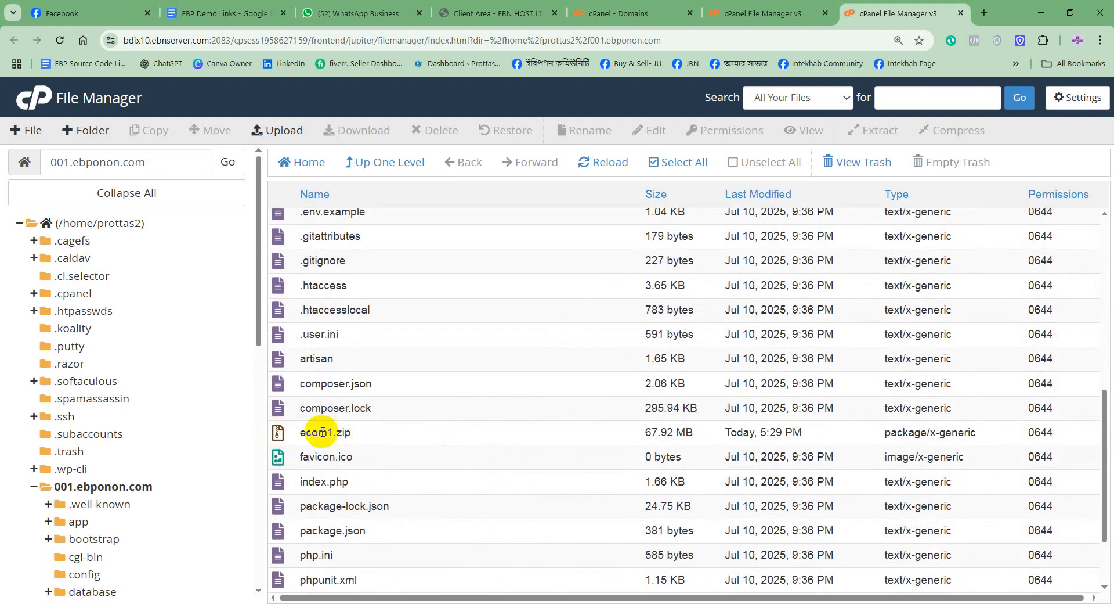
click(288, 434)
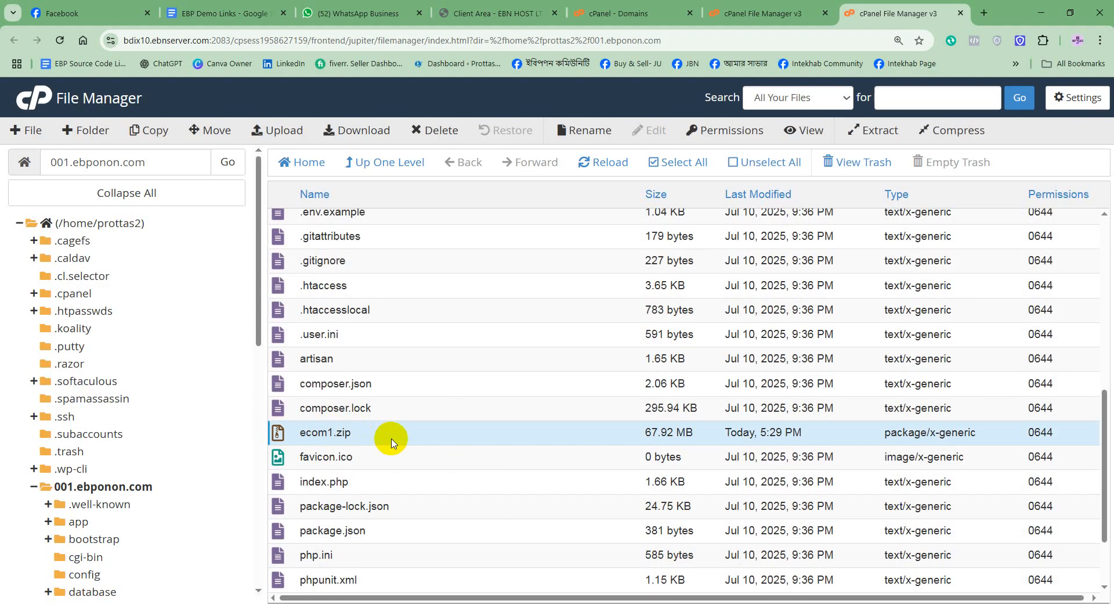
scroll(392, 443, up, 5)
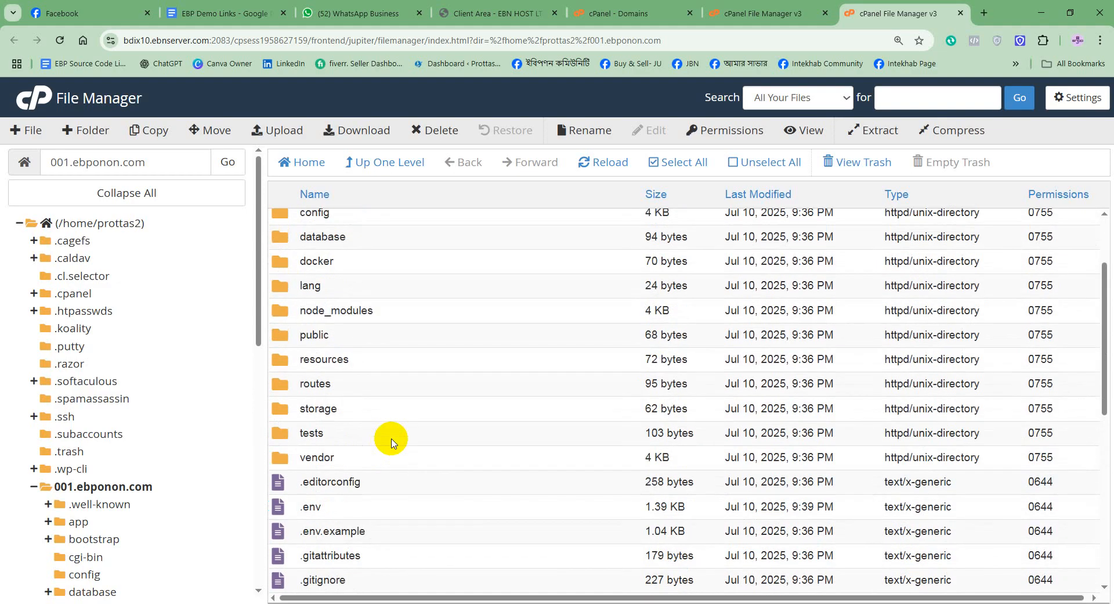
scroll(392, 443, down, 2)
scroll(389, 437, up, 2)
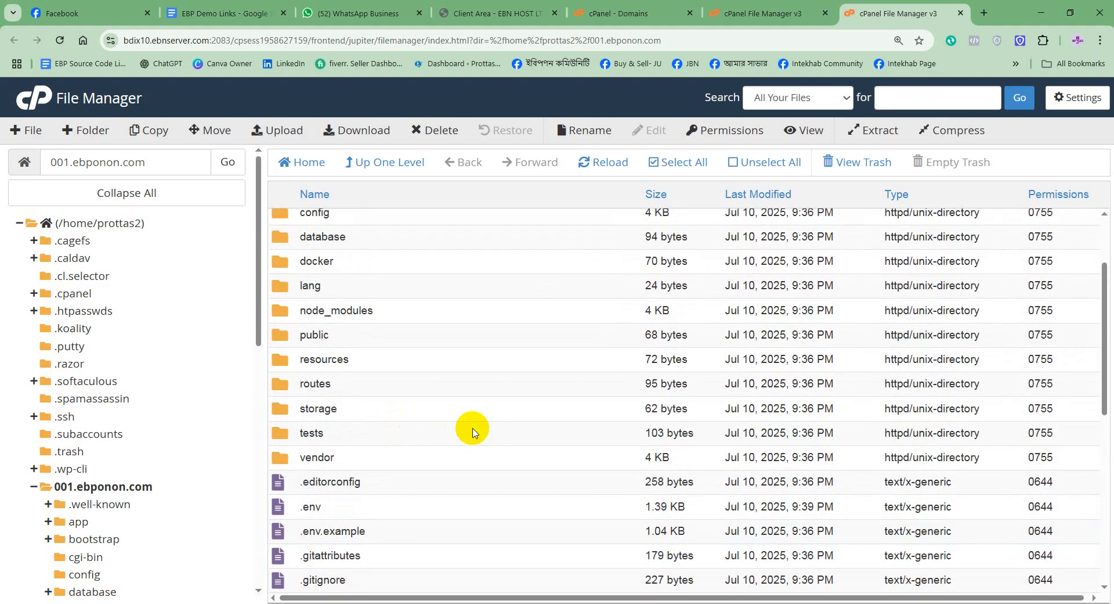
Return to the cPanel home page, search the tools for "databa" and open the Database Wizard.
click(650, 11)
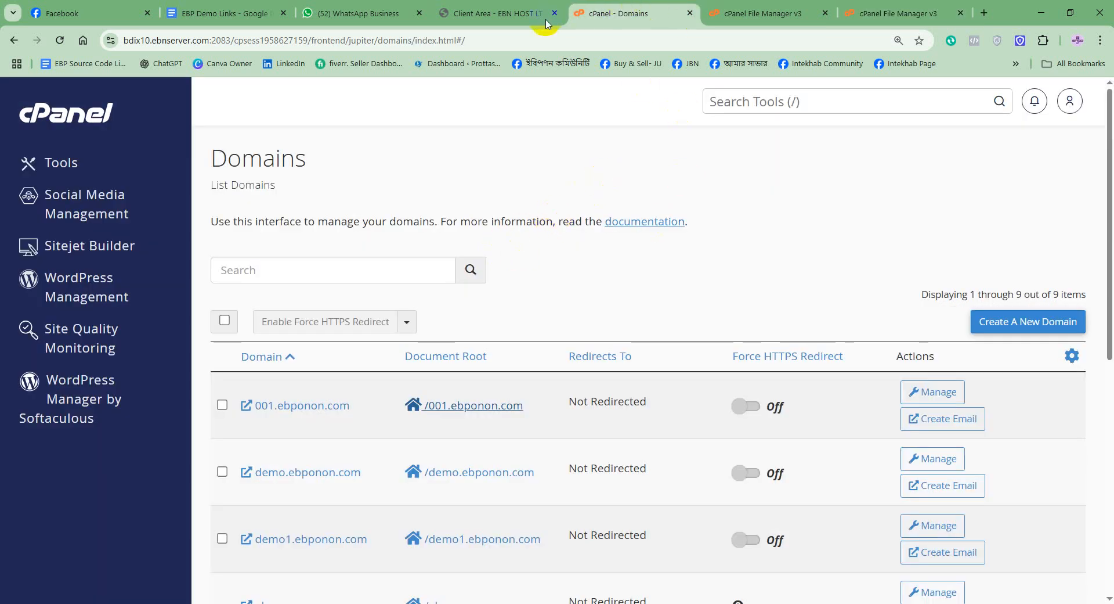
click(55, 118)
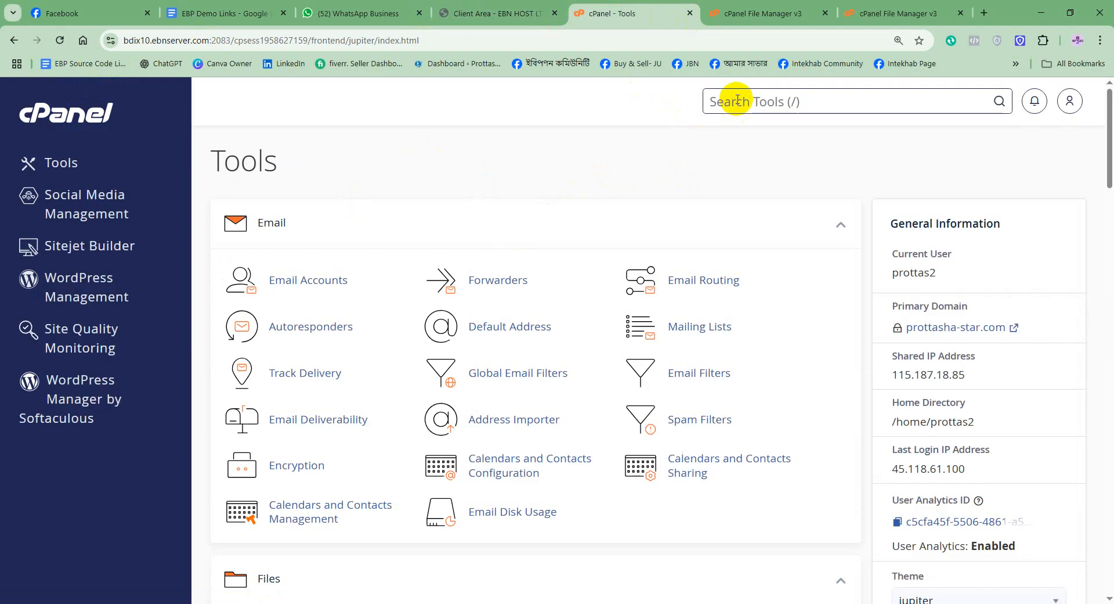
text(databa)
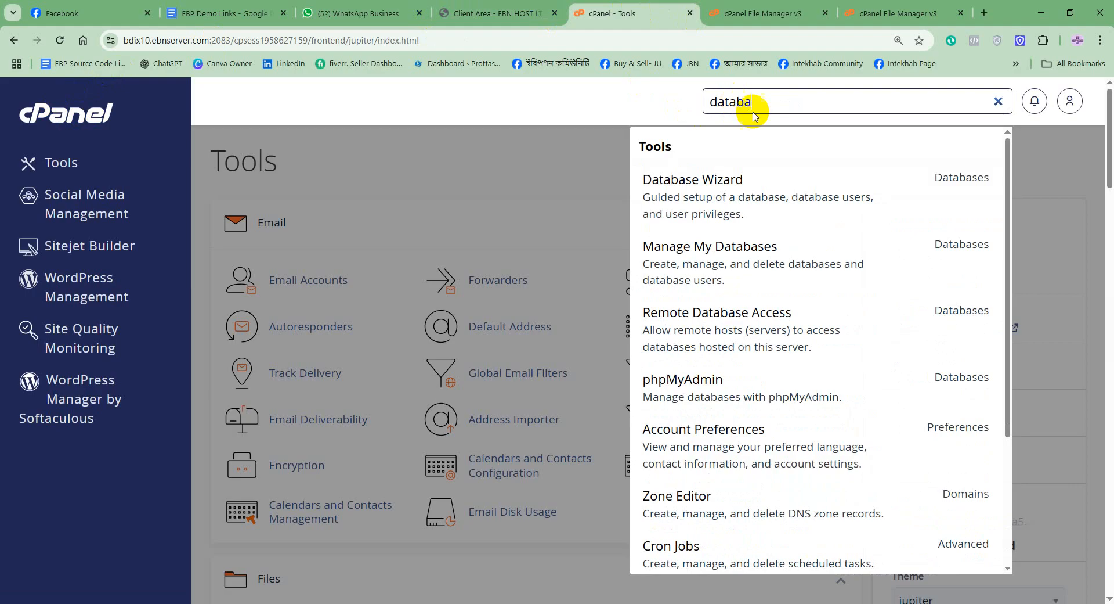
click(768, 203)
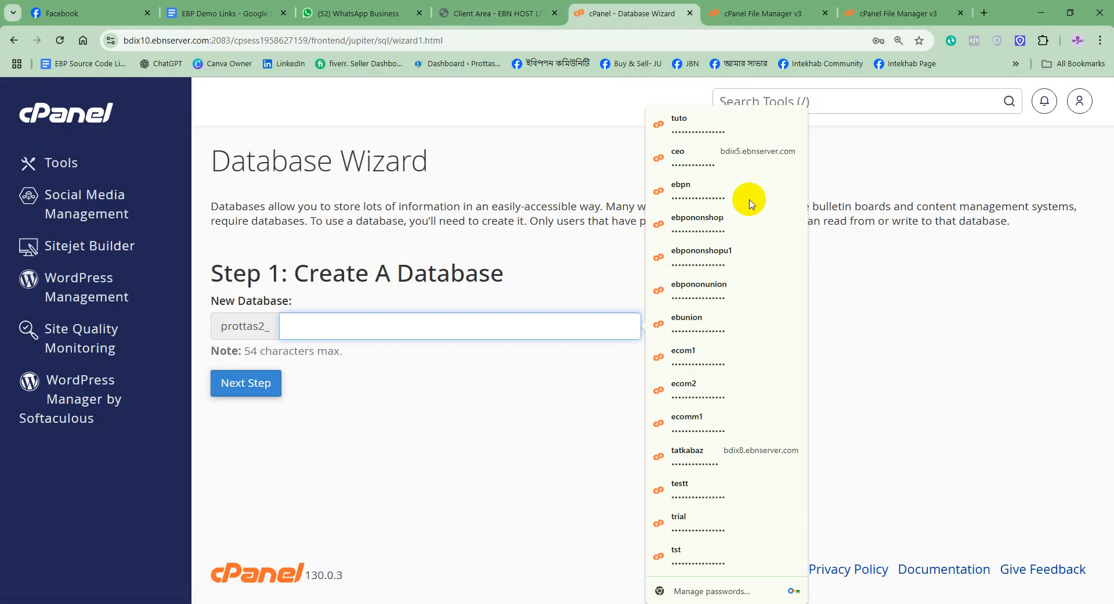
Create a new database with the name suffix 001 and continue to the database user step.
click(448, 419)
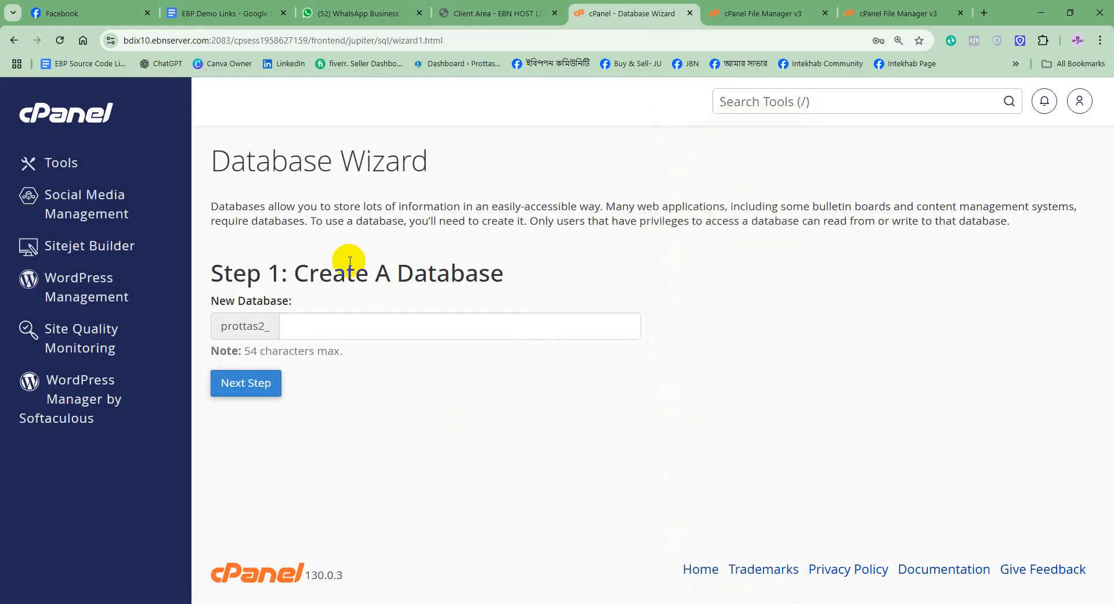
click(291, 328)
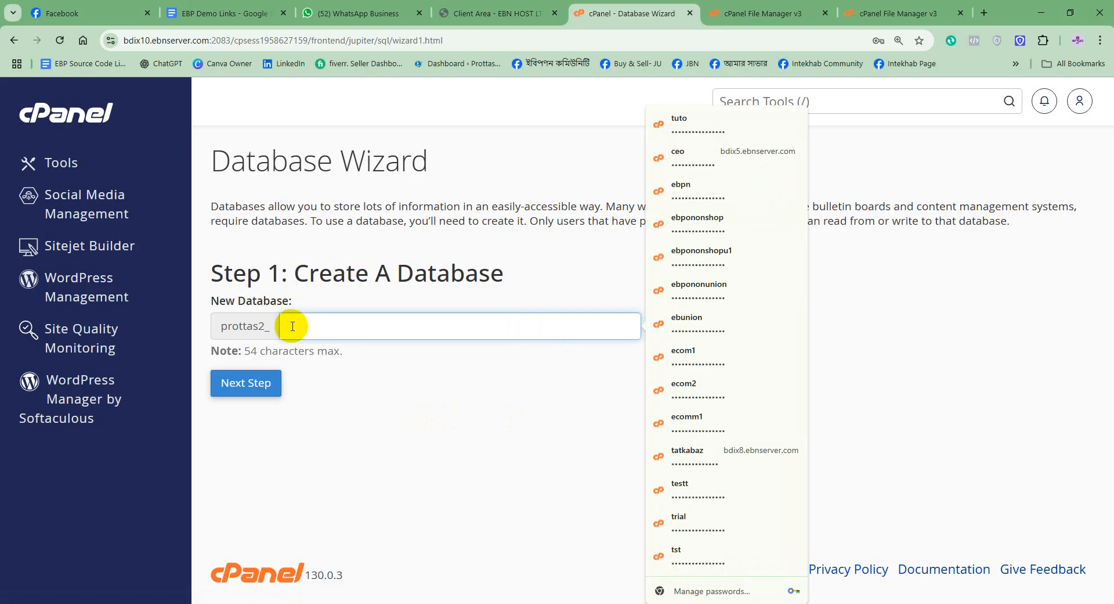
text(001)
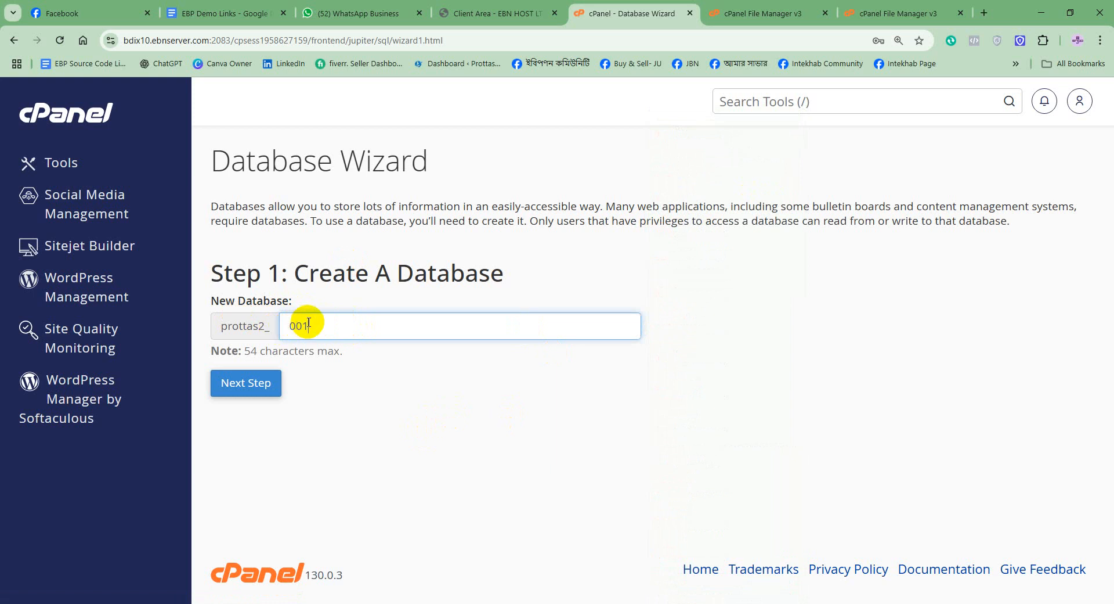
click(255, 382)
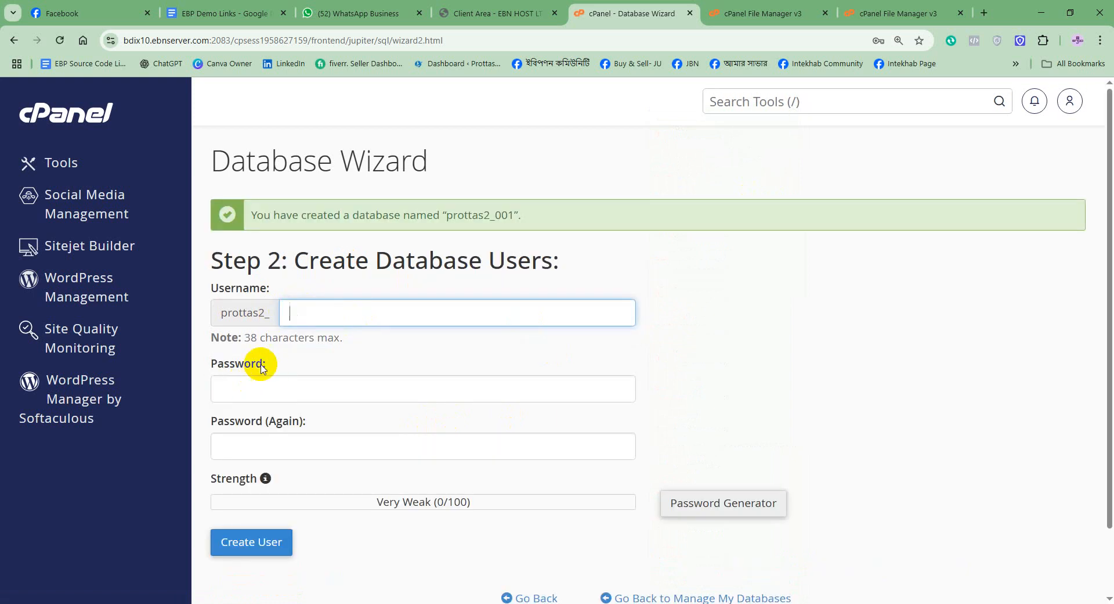
Give the new database user the username suffix 001.
click(294, 313)
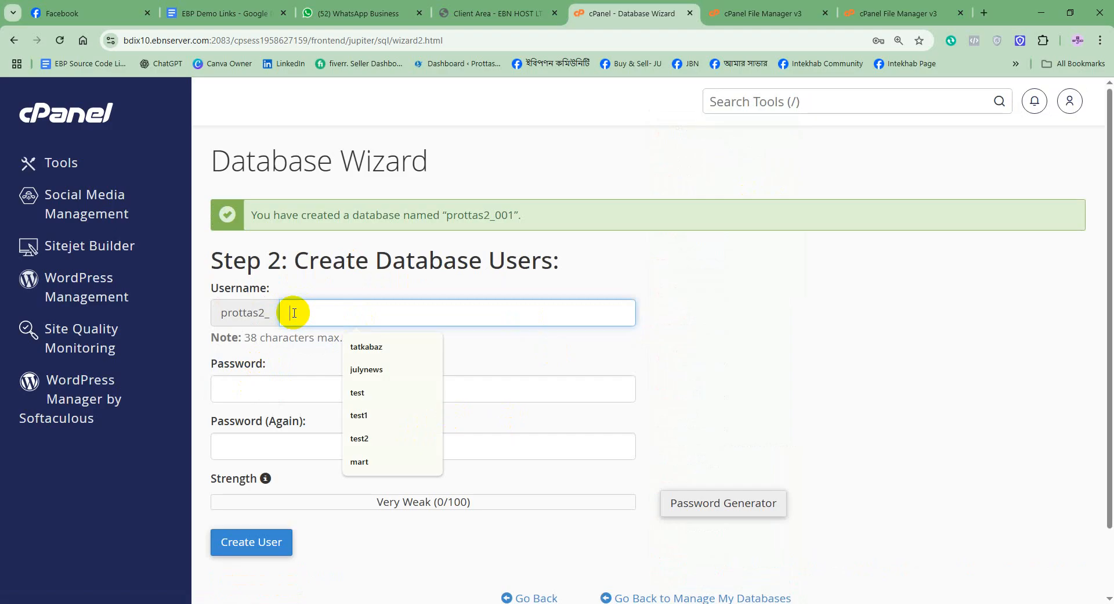
text(001)
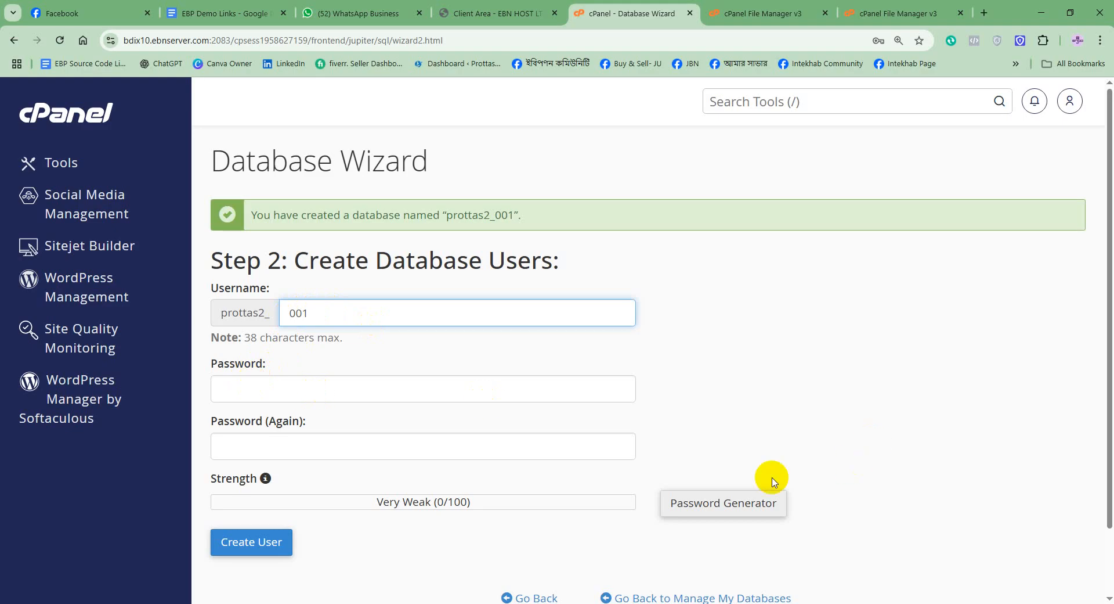
click(238, 388)
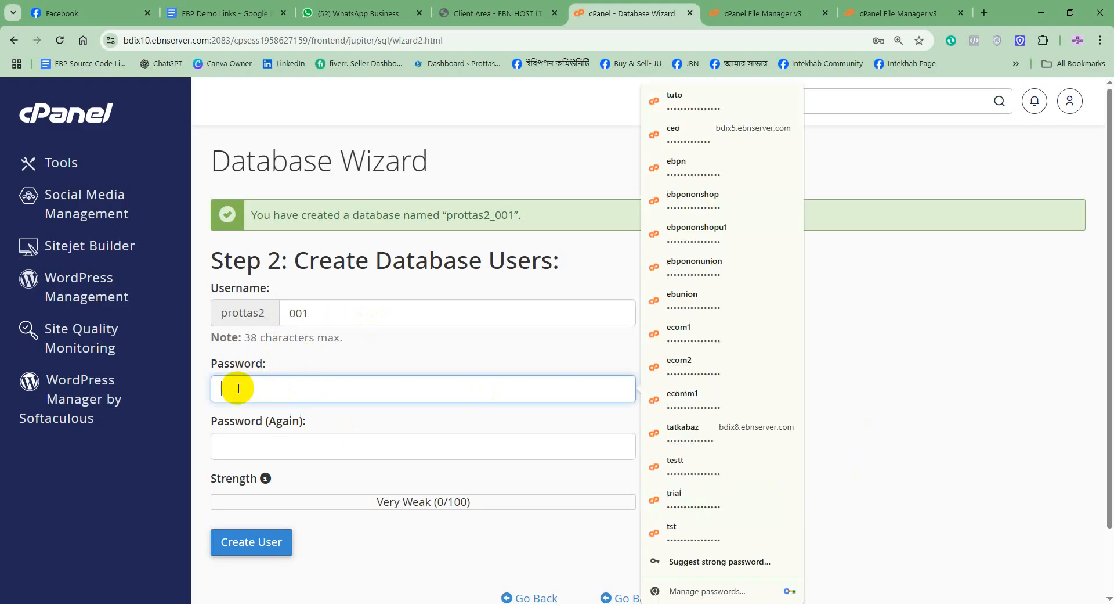
click(238, 446)
click(898, 375)
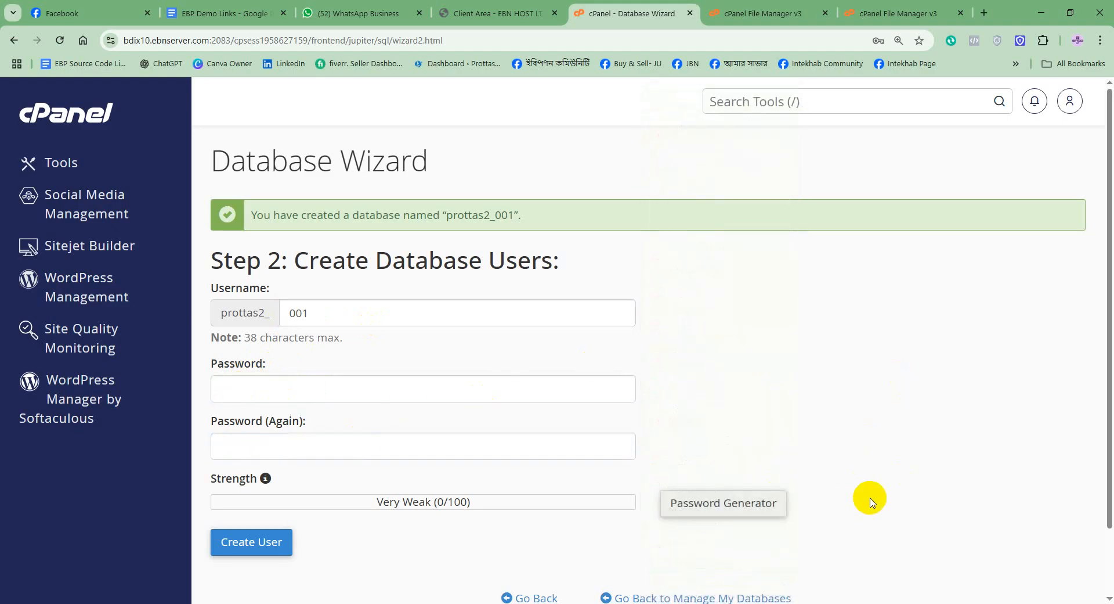
Generate a password for the database user, copy it, confirm it is stored safely and use it in both password fields.
click(713, 509)
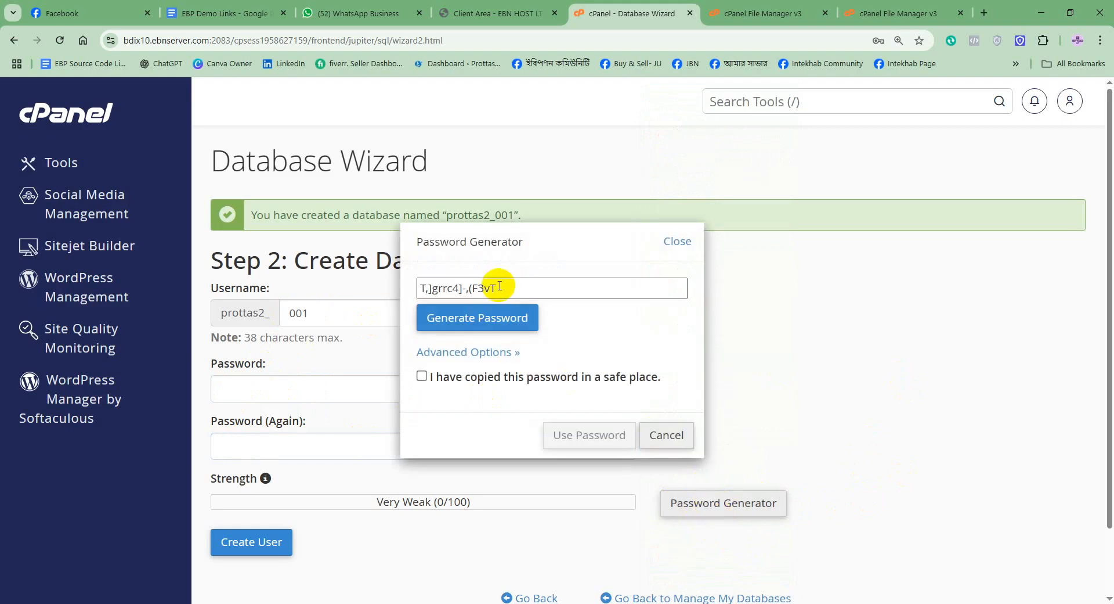
drag(499, 285, 418, 289)
right_click(436, 286)
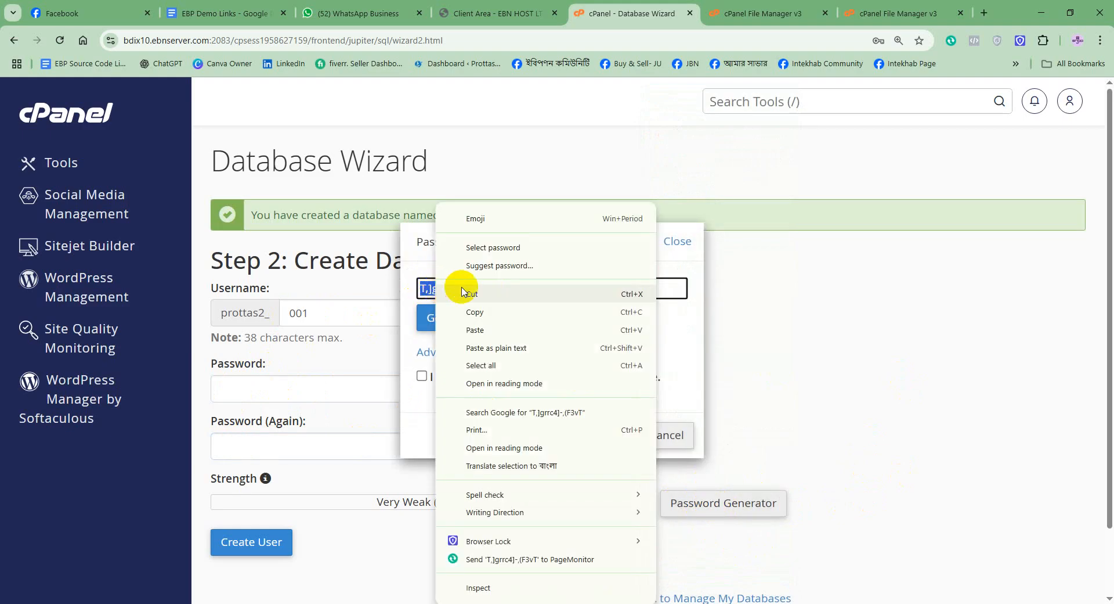
click(483, 320)
click(422, 376)
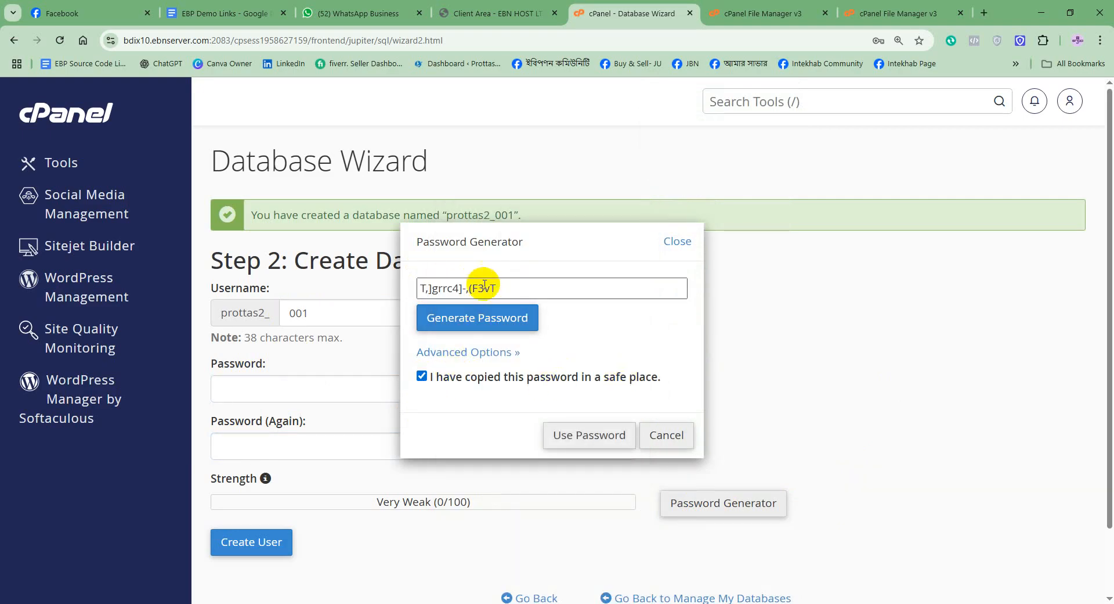
click(593, 440)
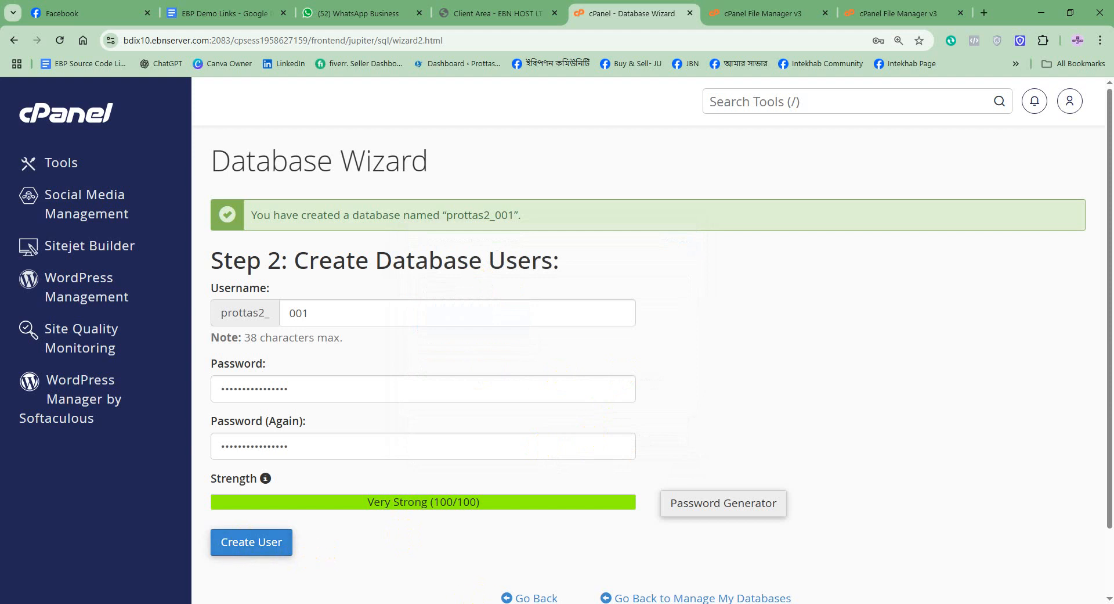
Switch to the Sticky Notes note dated 07 July 2025 and paste the generated database password below its list.
mouse_move(100, 603)
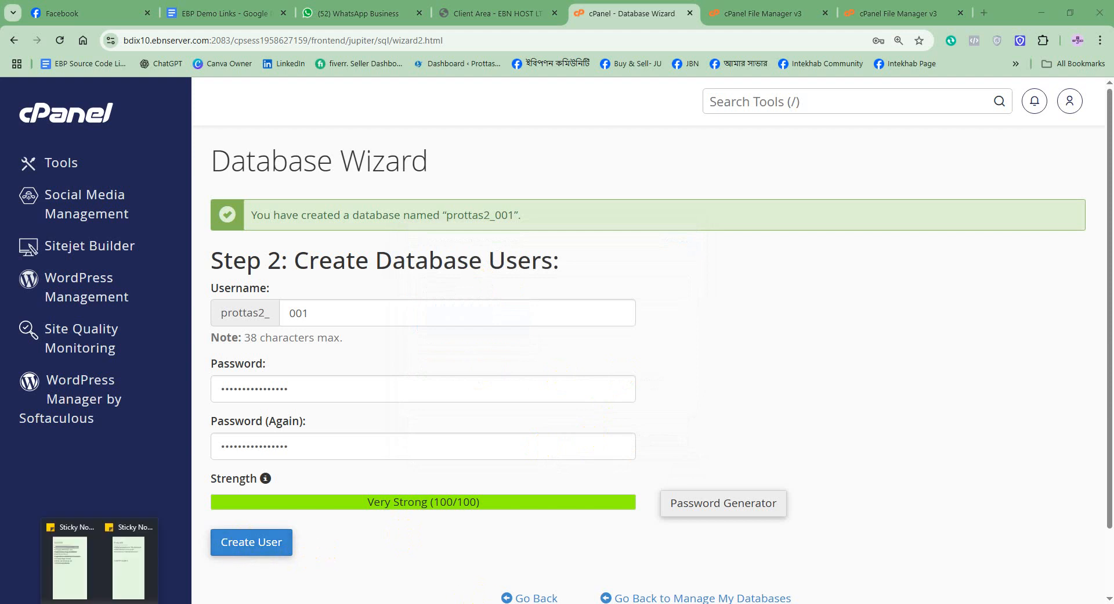
click(134, 571)
drag(915, 193, 760, 200)
key(ctrl+v)
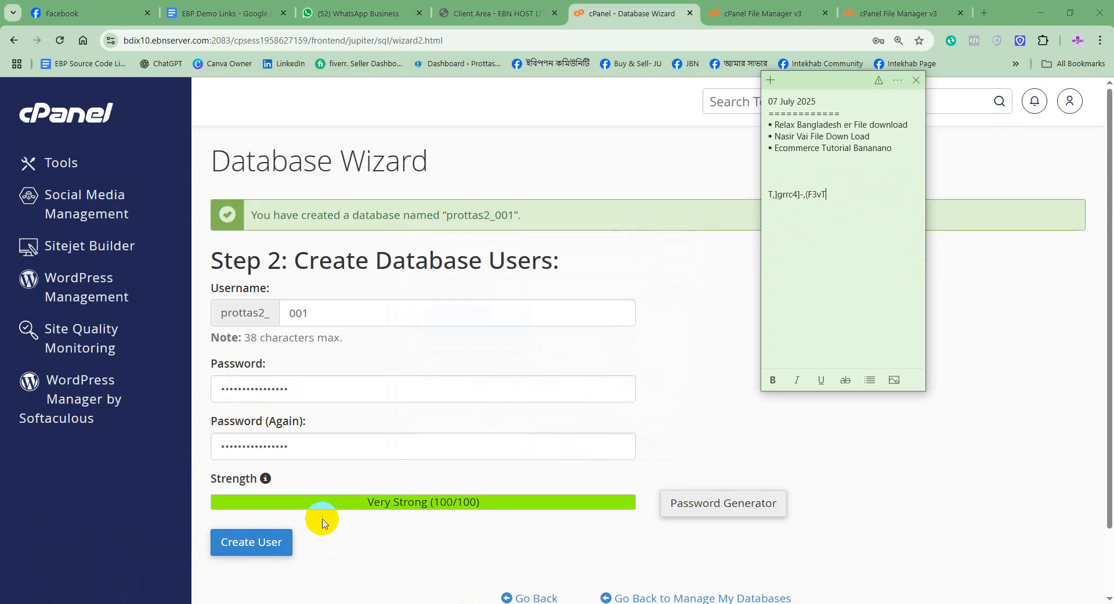
Create the database user in the Database Wizard, grant it all privileges on the new database and complete the wizard.
click(248, 544)
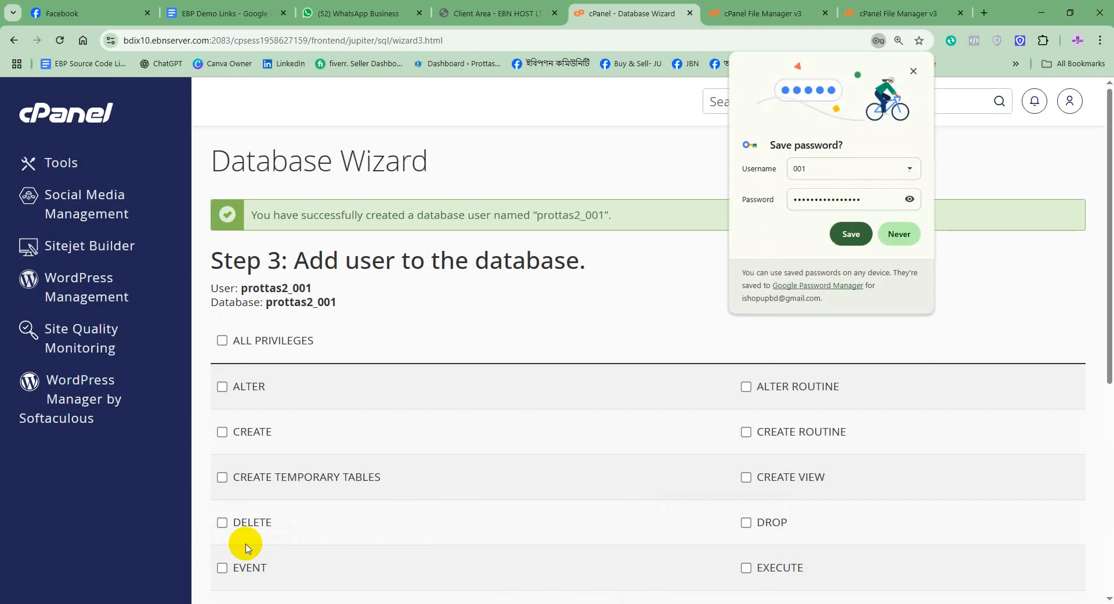
click(223, 341)
scroll(405, 413, down, 5)
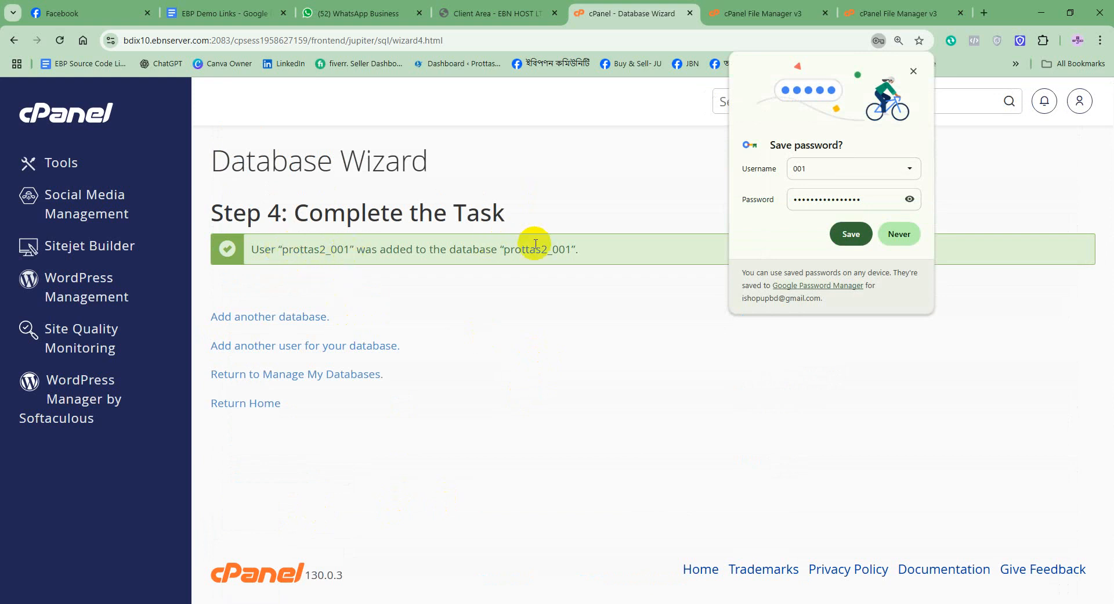
Copy the saved database password from the sticky note.
click(131, 583)
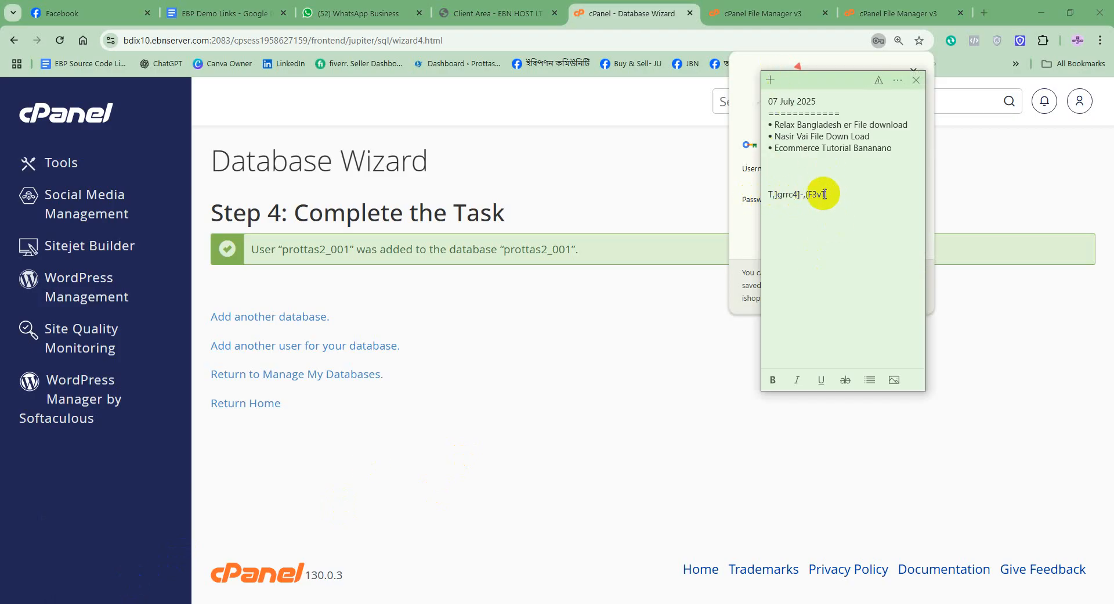
drag(829, 194, 768, 195)
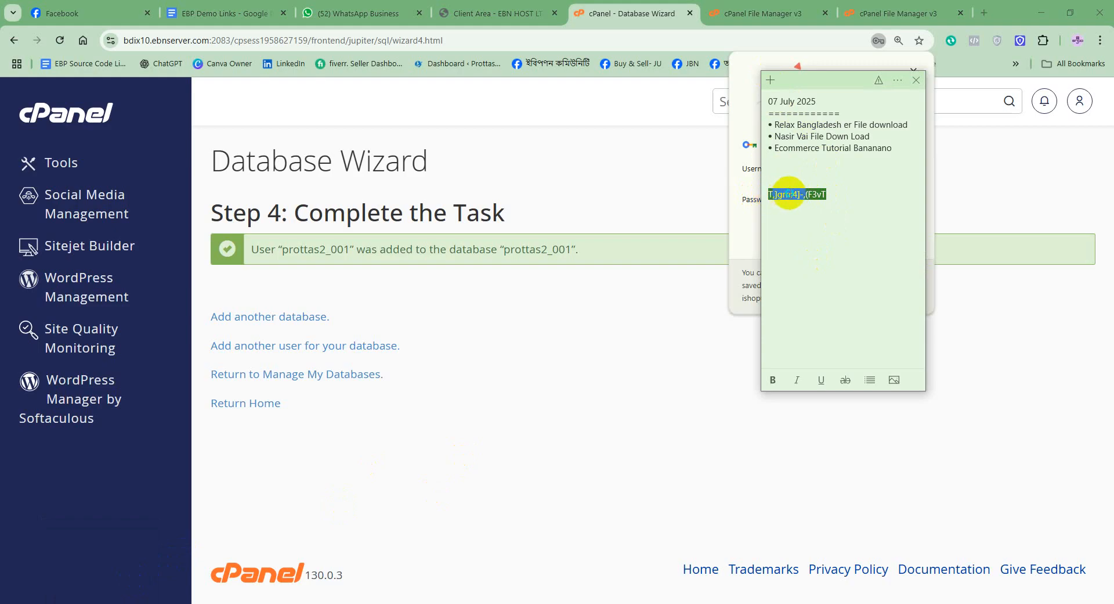
right_click(789, 194)
click(810, 203)
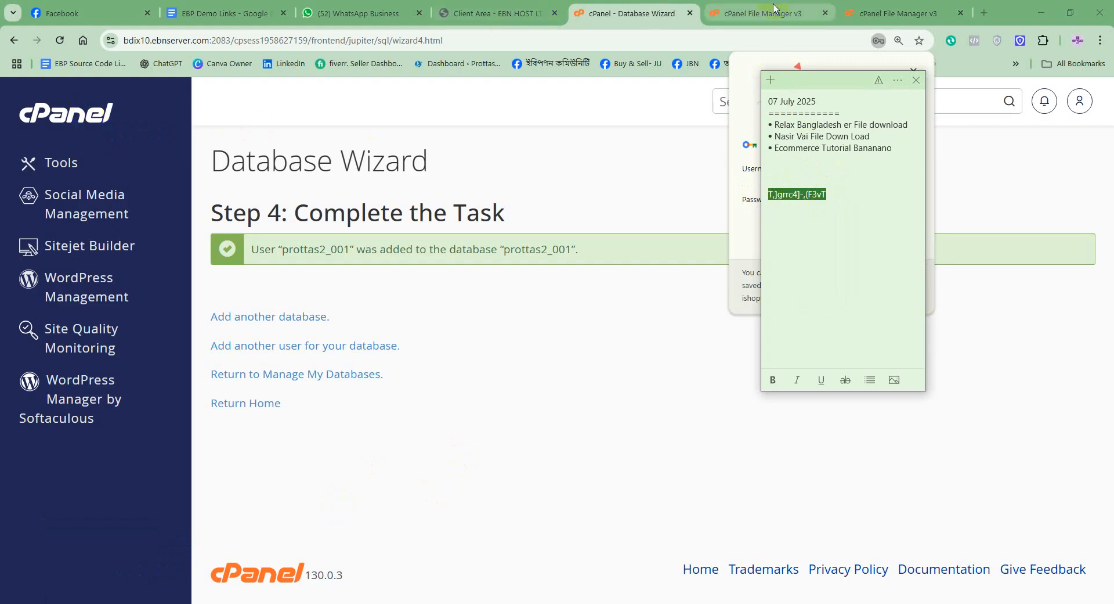
Return to File Manager, find the .env file in the 001.ebponon.com directory and open it for editing.
click(886, 13)
scroll(557, 418, down, 2)
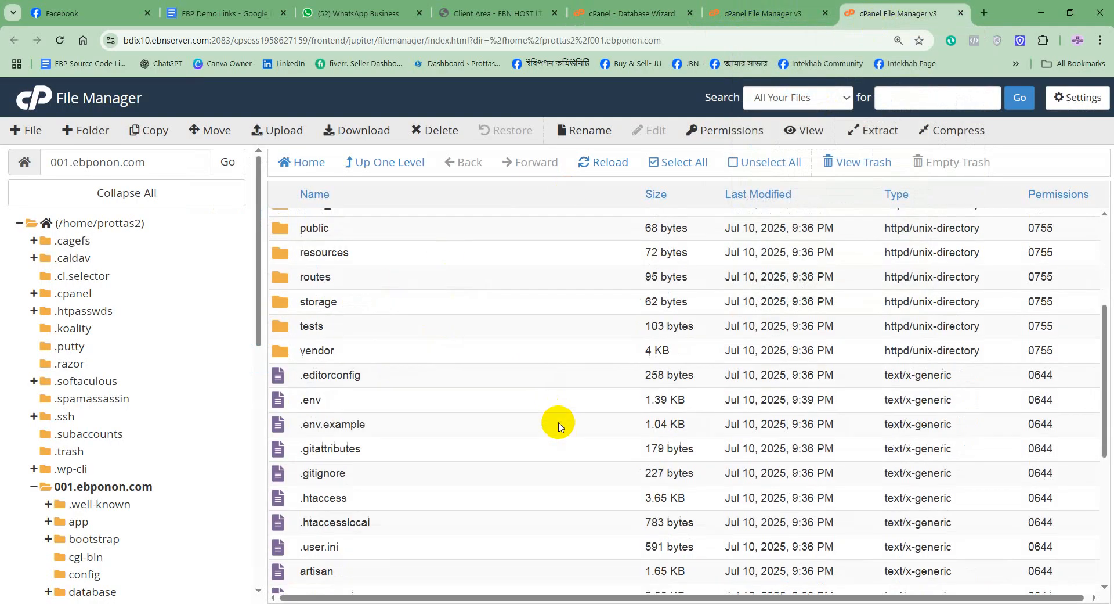
scroll(558, 424, up, 4)
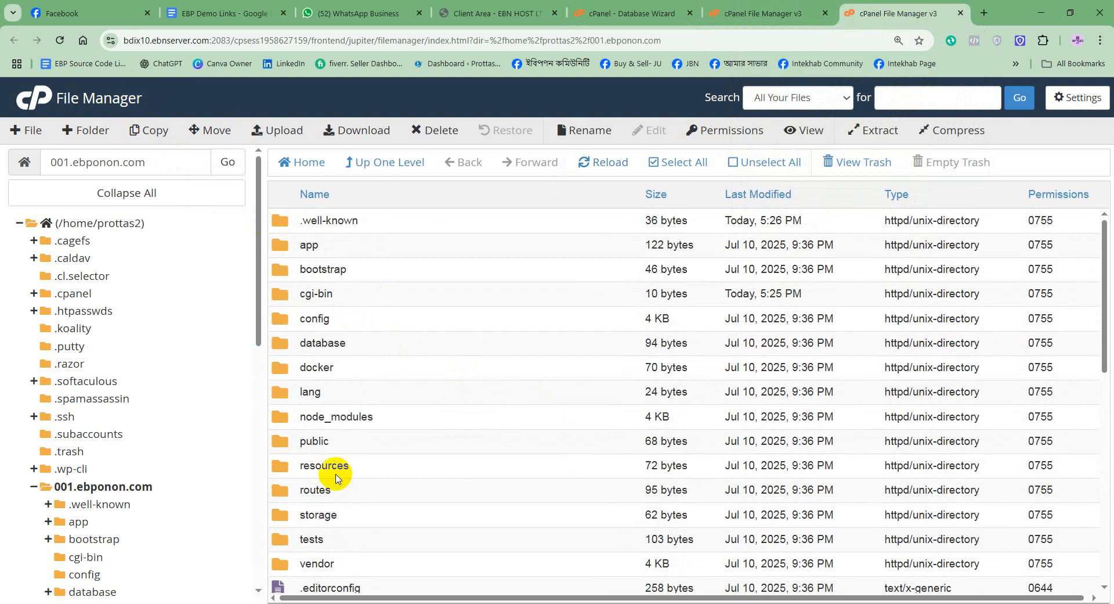
scroll(364, 488, down, 9)
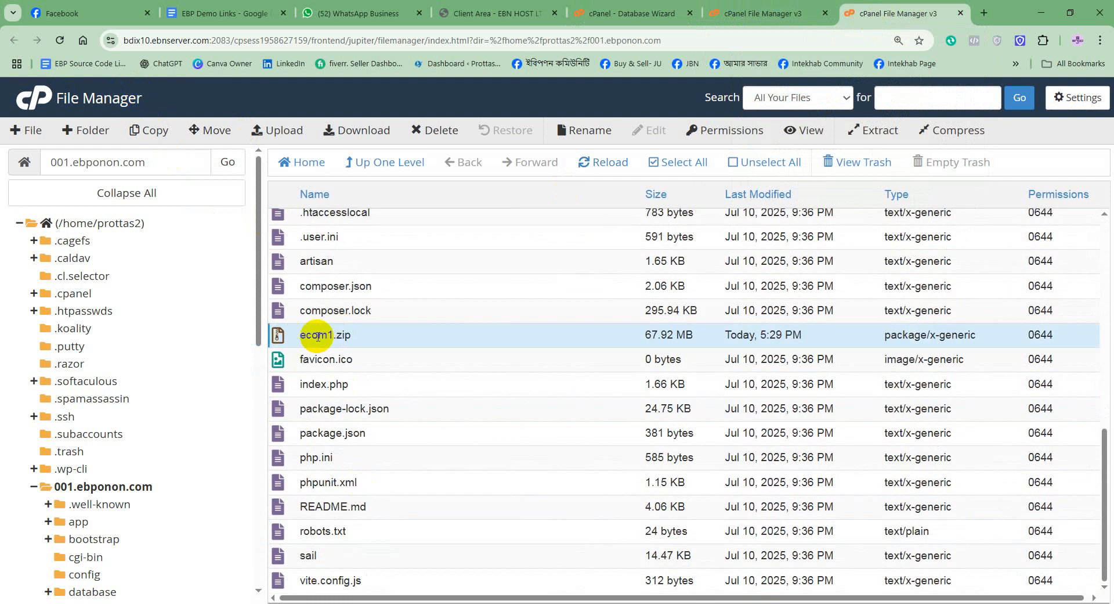
scroll(450, 492, up, 5)
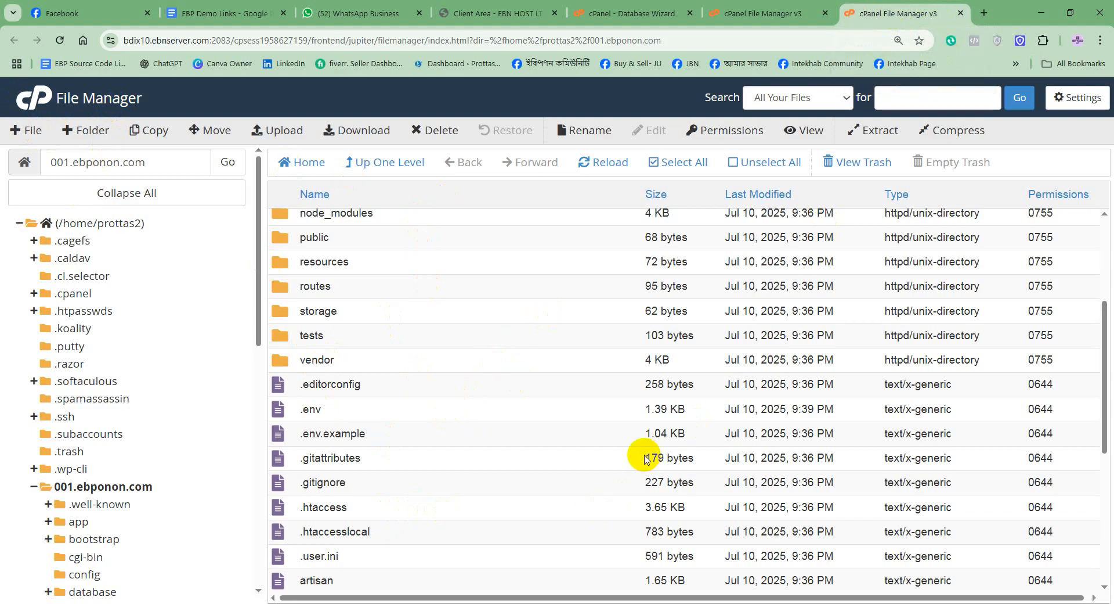
click(282, 413)
right_click(282, 414)
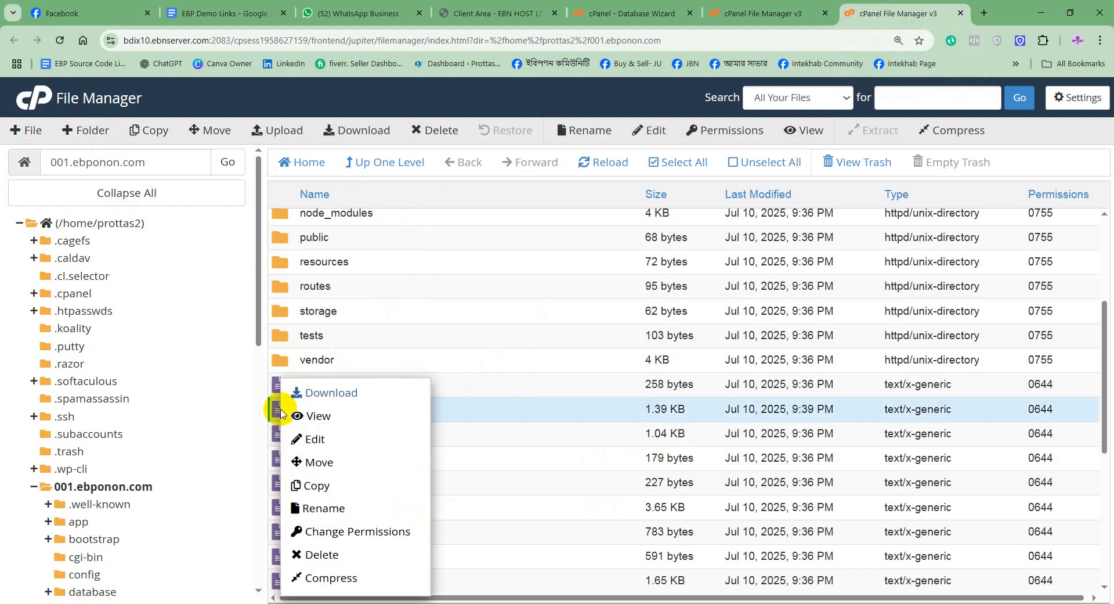
click(331, 439)
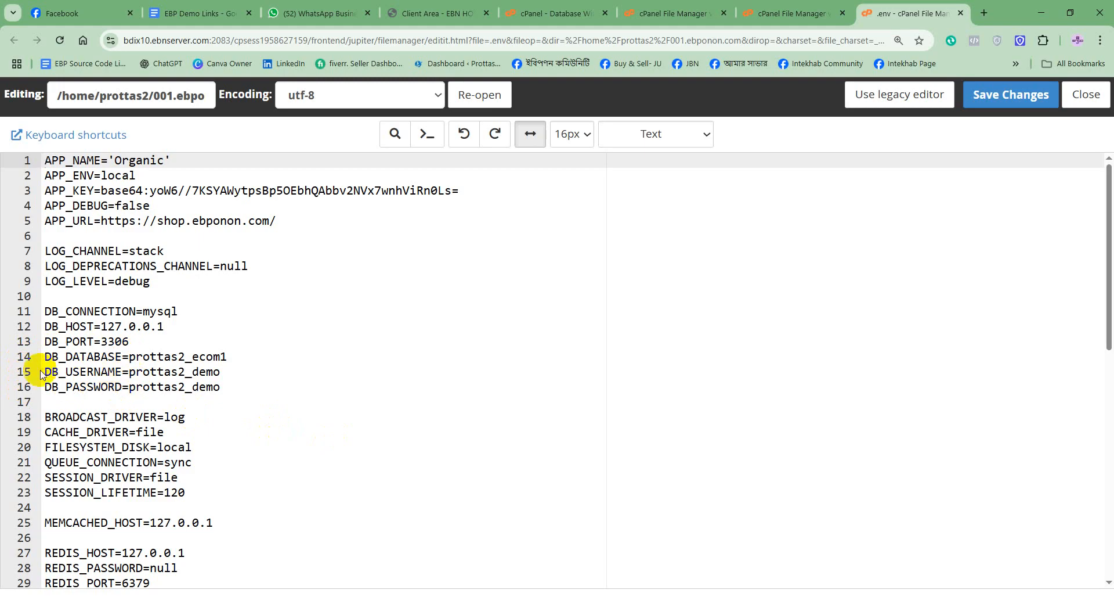
Replace the DB_PASSWORD value in the .env file with the copied database password.
drag(47, 354, 218, 385)
click(229, 388)
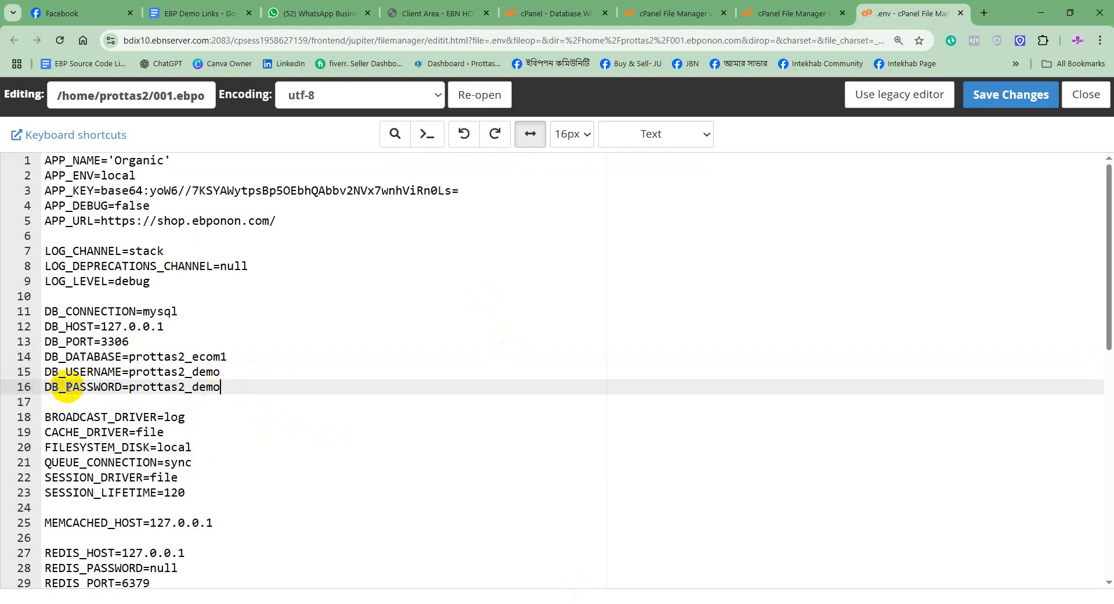
drag(220, 386, 129, 386)
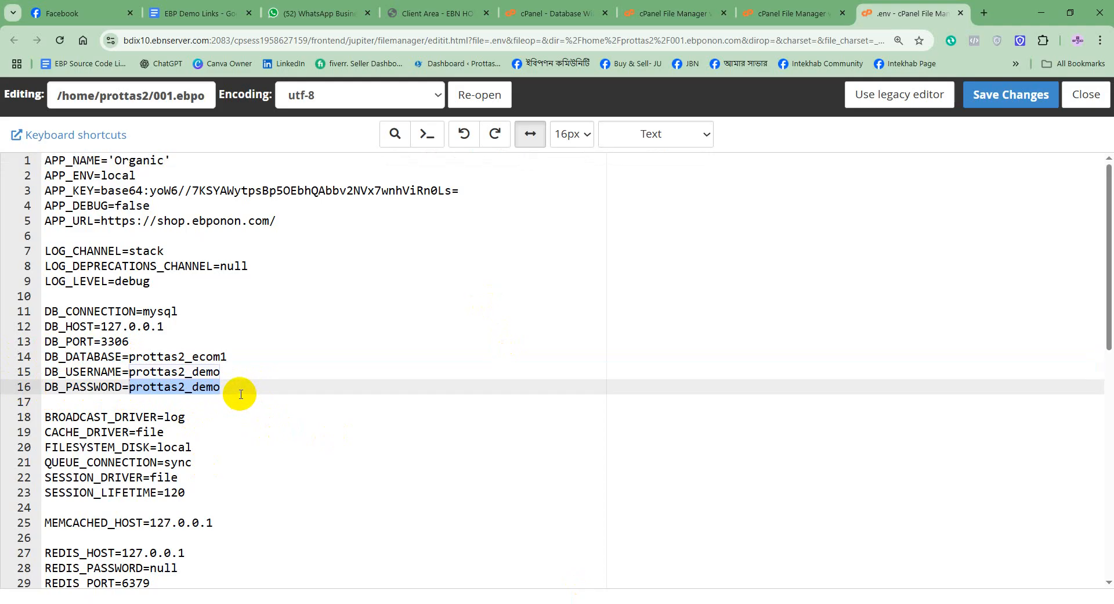
key(ctrl+v)
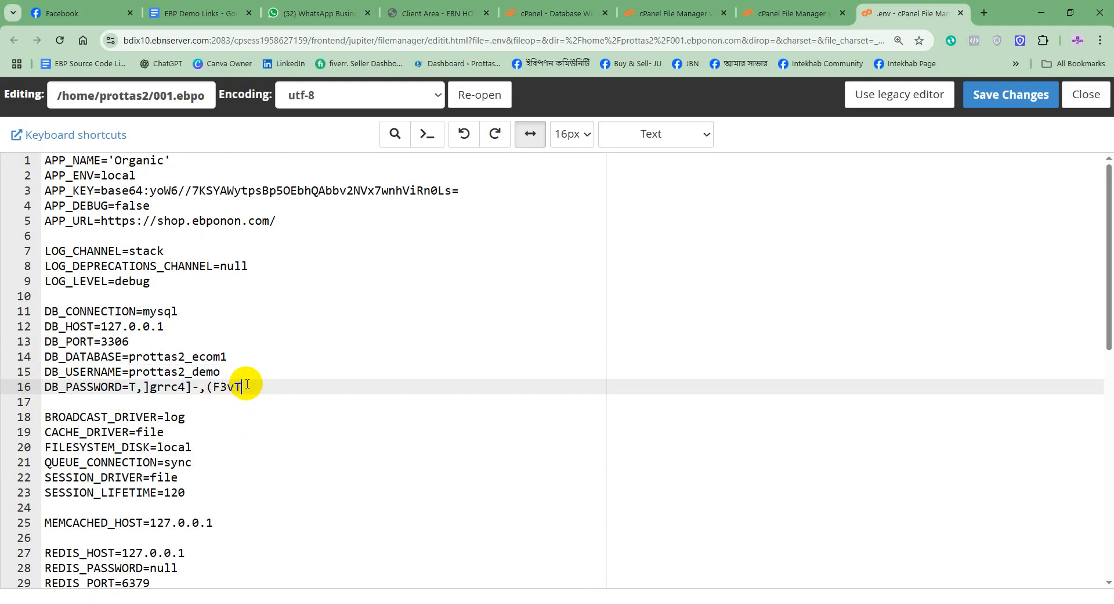
click(780, 14)
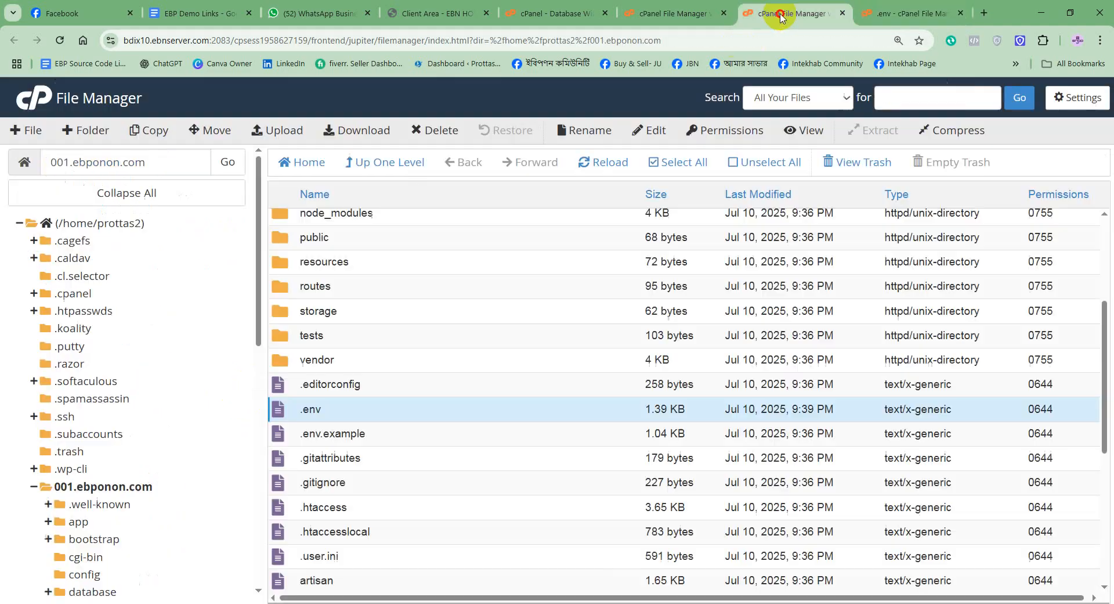
click(667, 21)
click(571, 14)
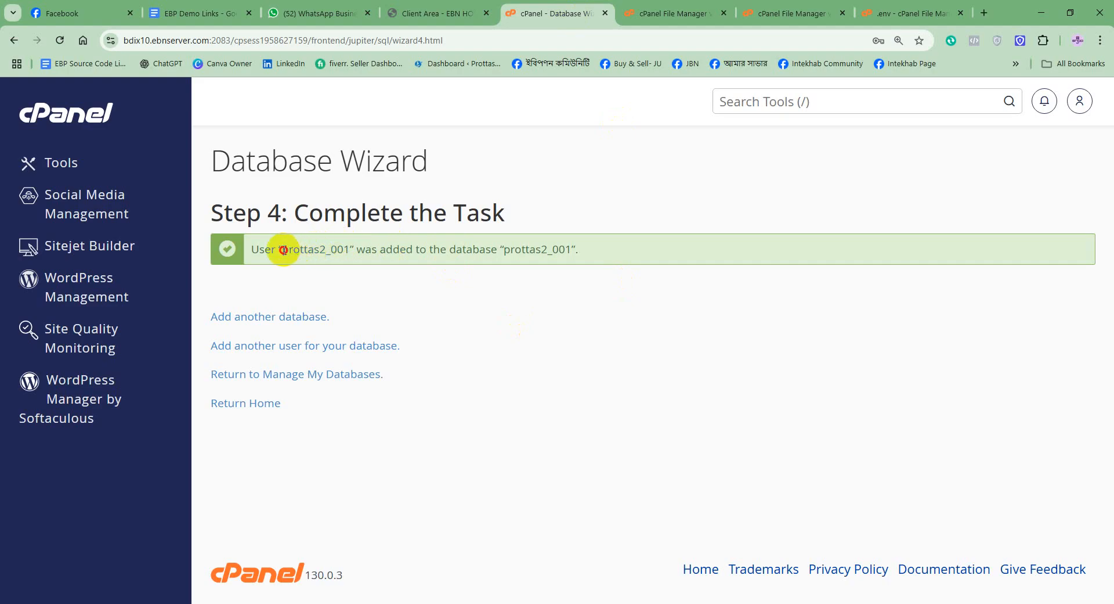
drag(283, 250, 325, 250)
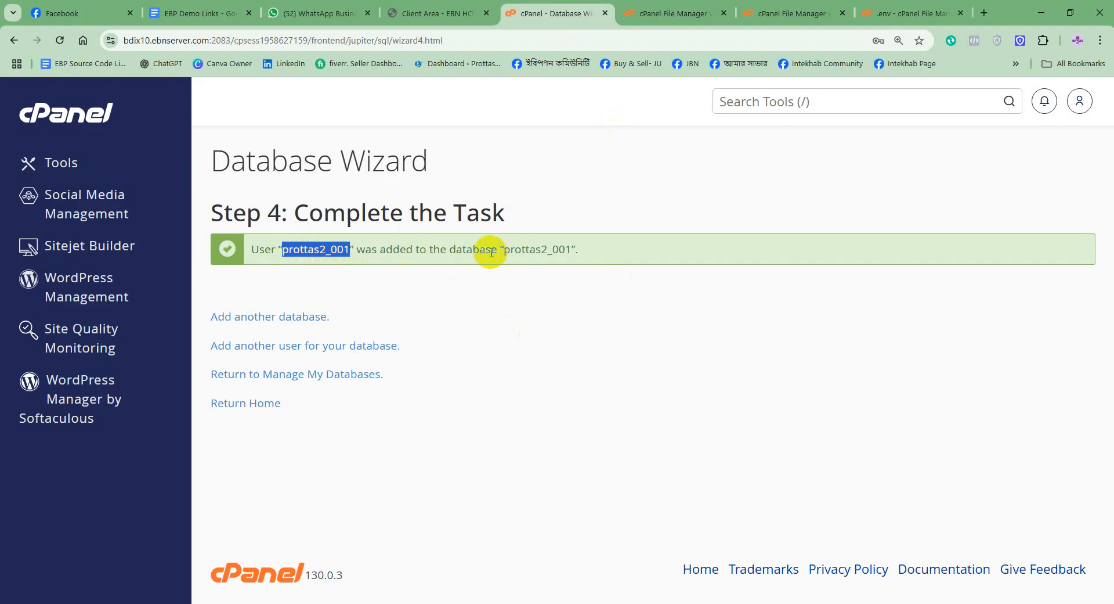
right_click(304, 249)
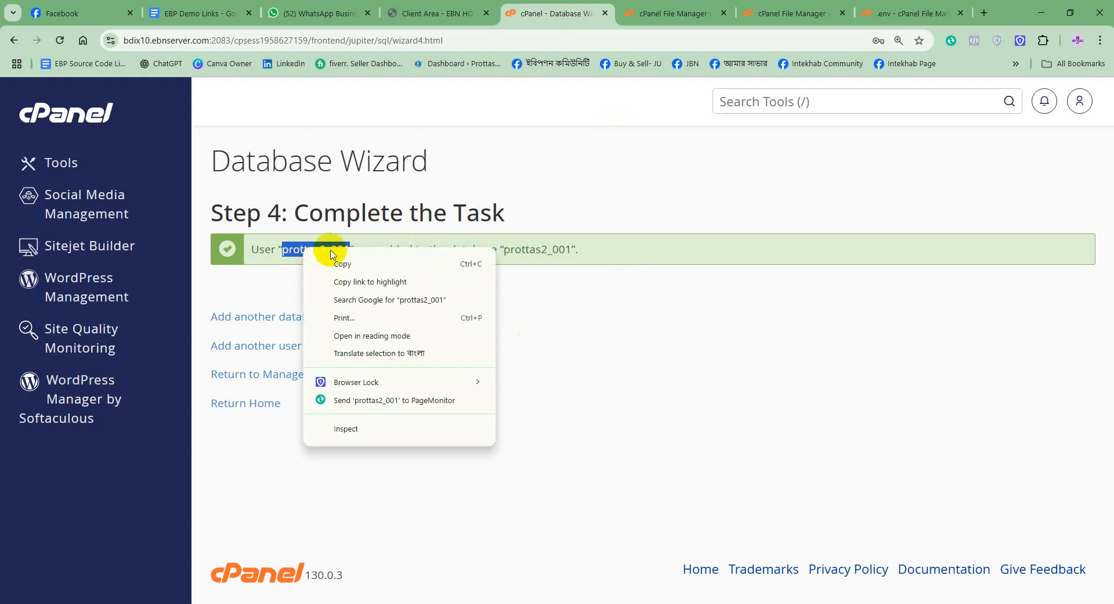
click(339, 264)
click(911, 13)
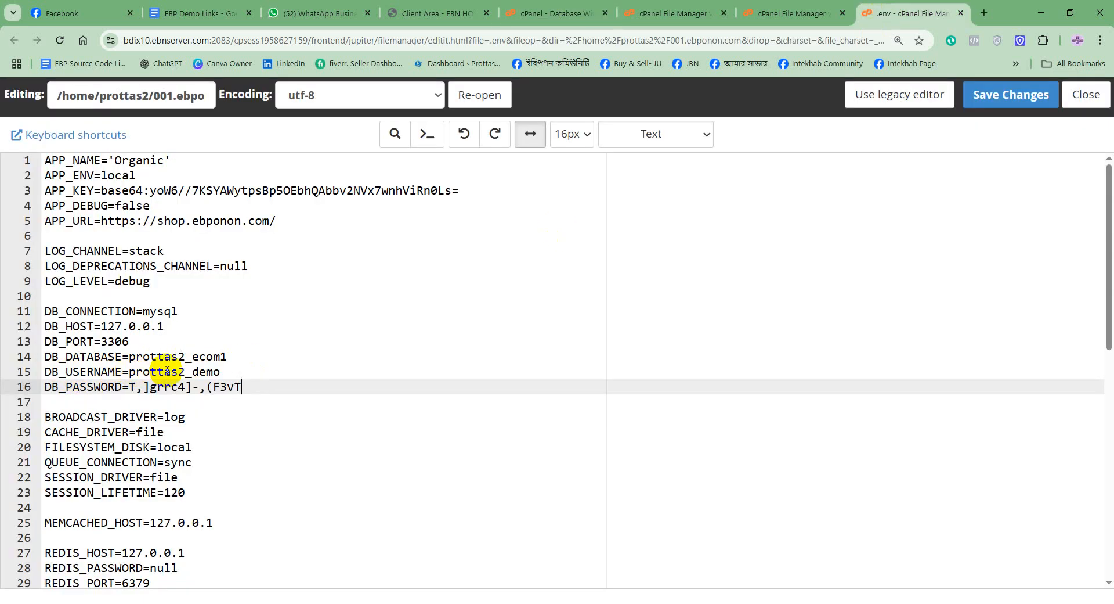
click(134, 372)
drag(134, 372, 187, 372)
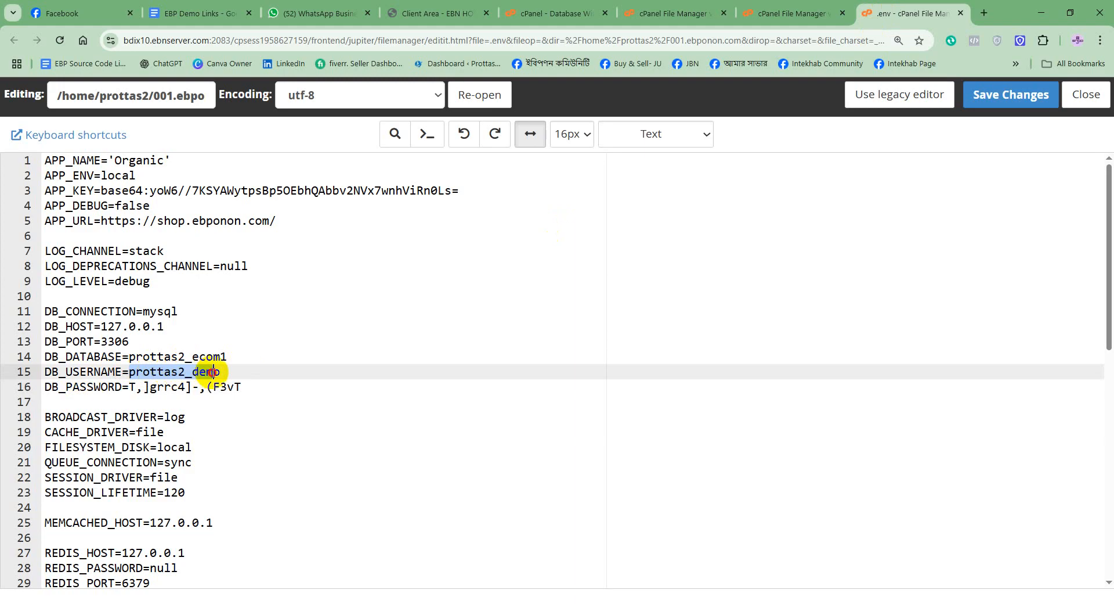
right_click(198, 372)
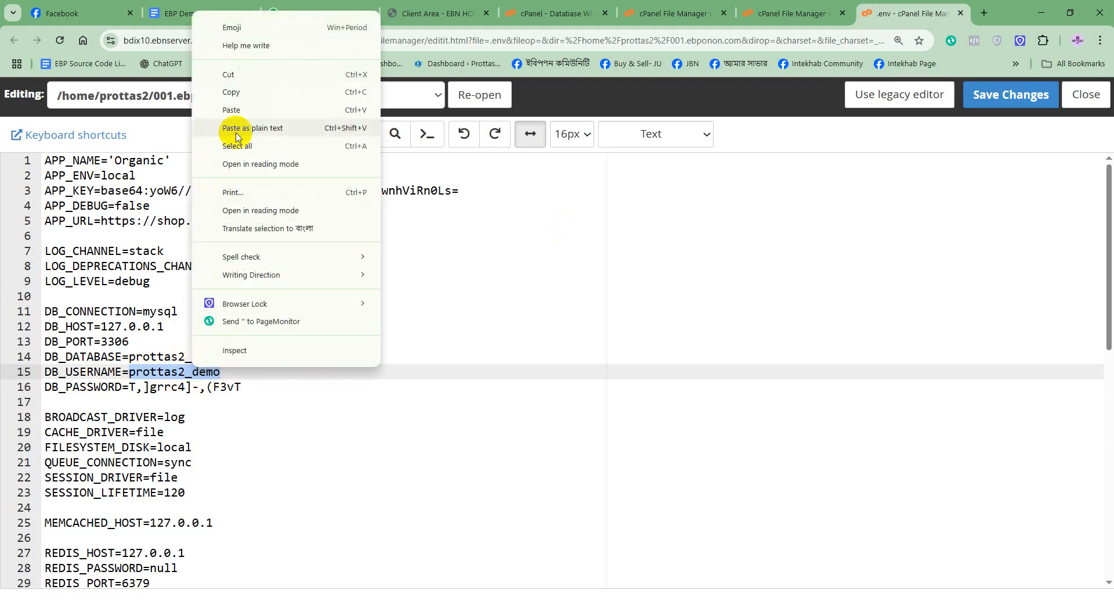
click(242, 114)
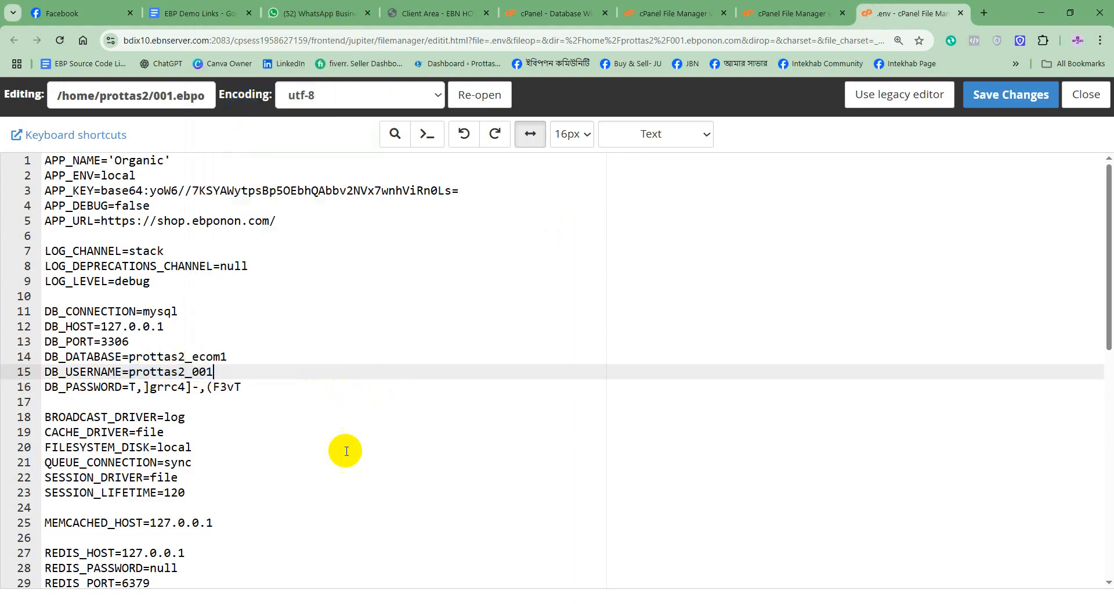
Copy the database name prottas2_001 from the Database Wizard's completion message.
click(552, 13)
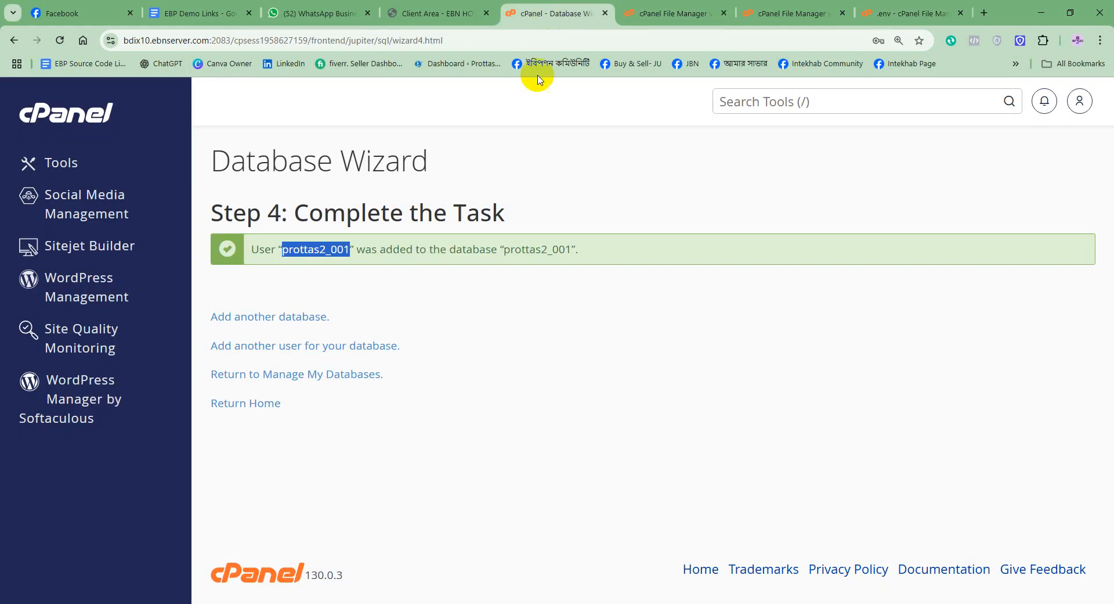
click(503, 279)
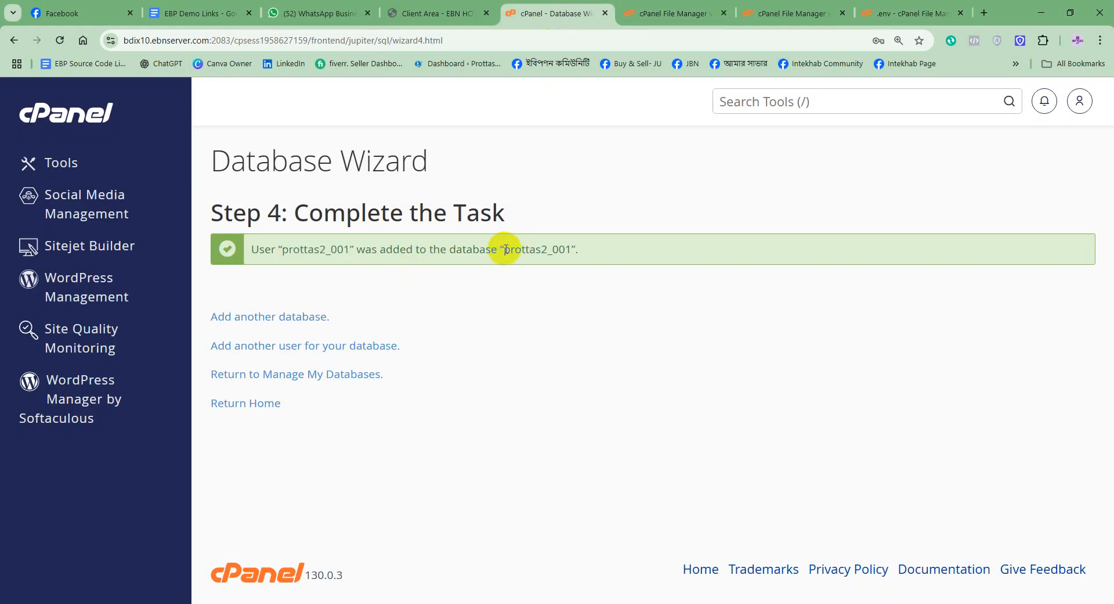
drag(511, 249, 561, 249)
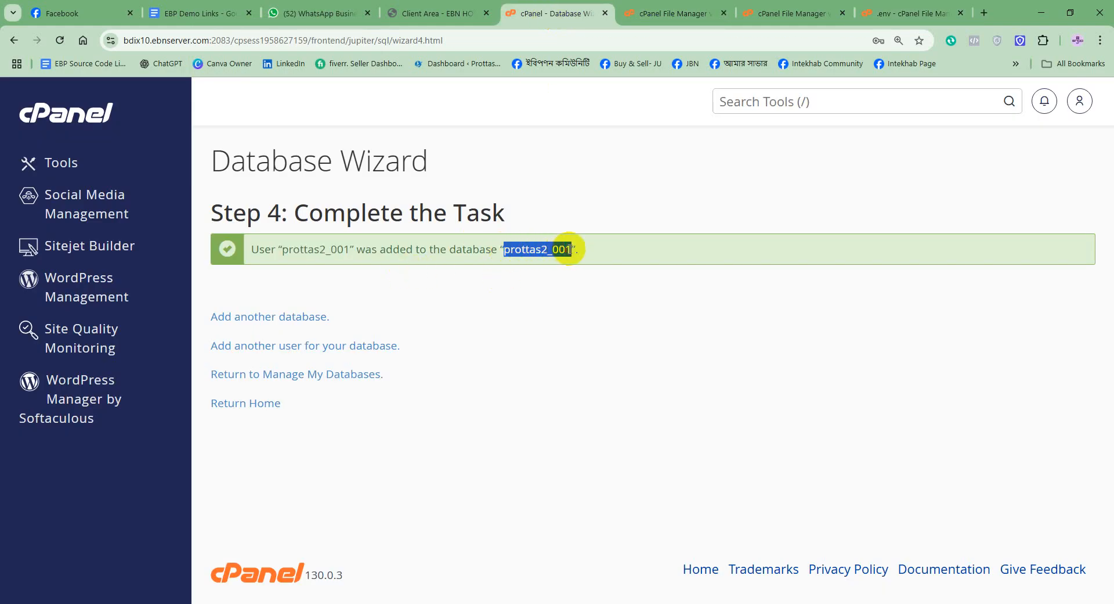
right_click(566, 249)
click(560, 257)
Replace the DB_DATABASE value in the .env file with prottas2_001 and save the file.
click(903, 11)
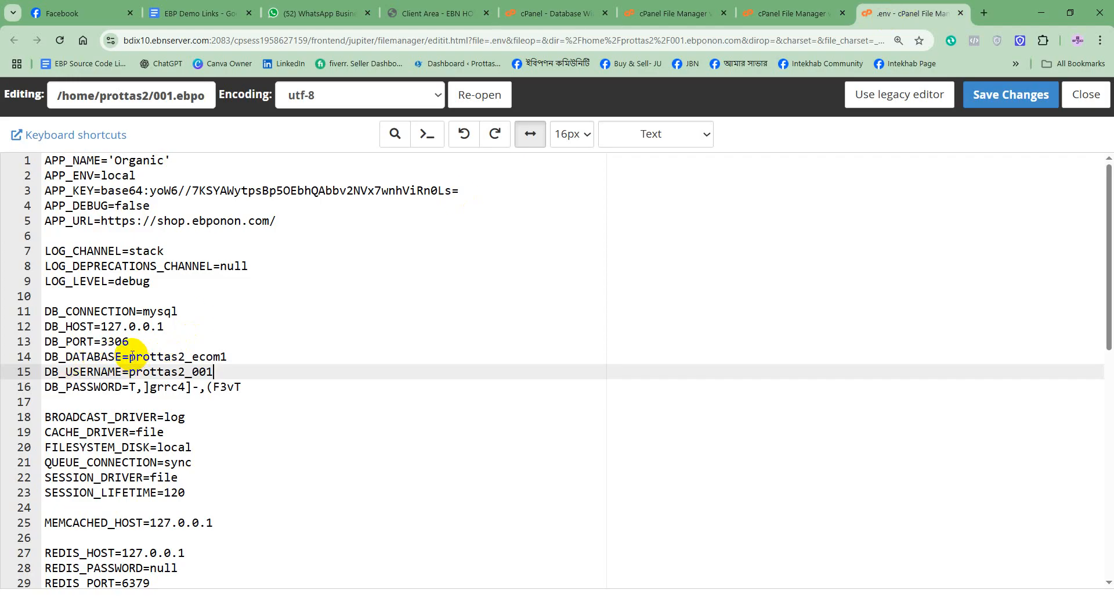
drag(131, 356, 214, 354)
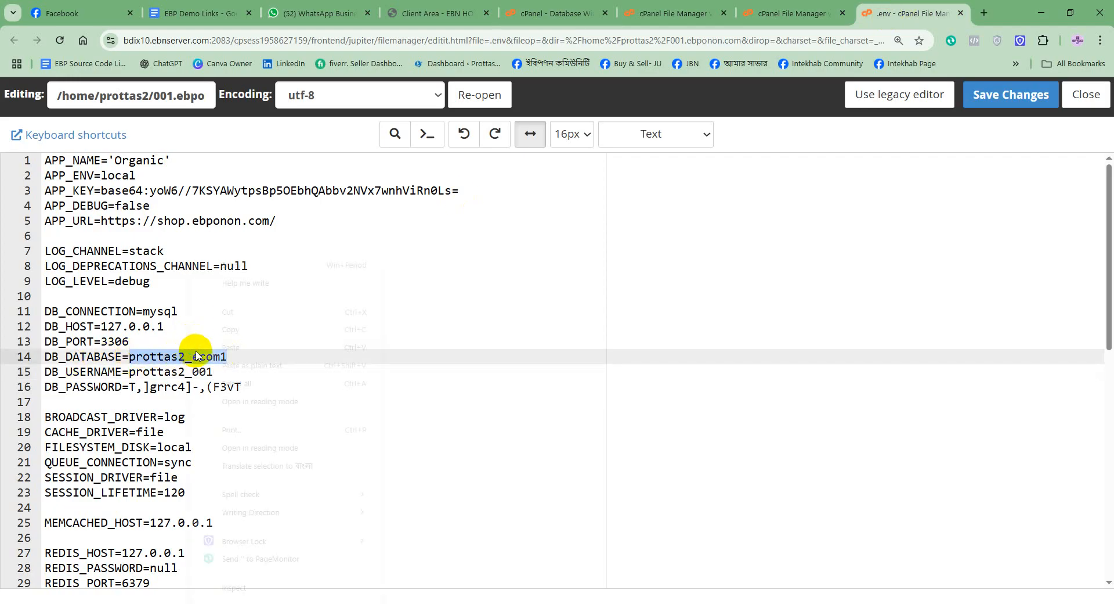
right_click(226, 355)
click(259, 345)
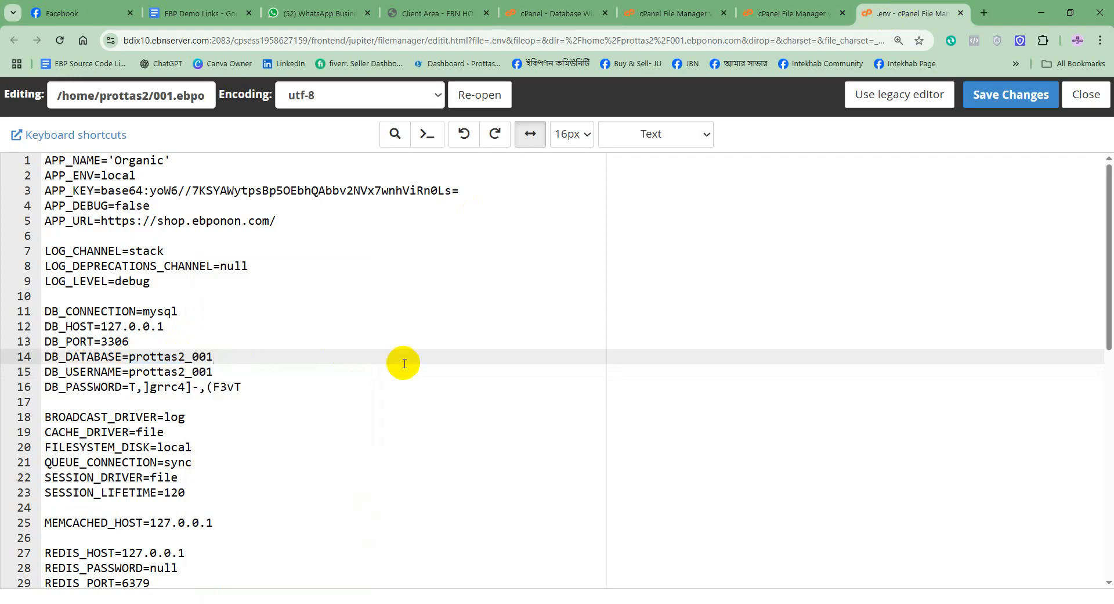
click(1010, 95)
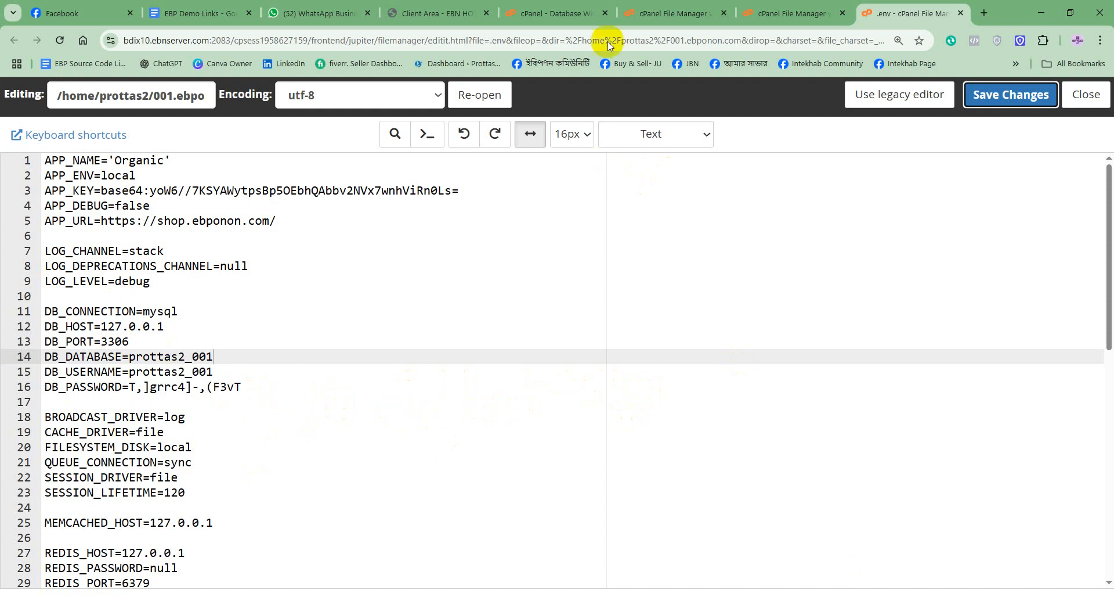
Return to the cPanel tools, search for php, launch phpMyAdmin and open the prottas2_001 database.
click(556, 8)
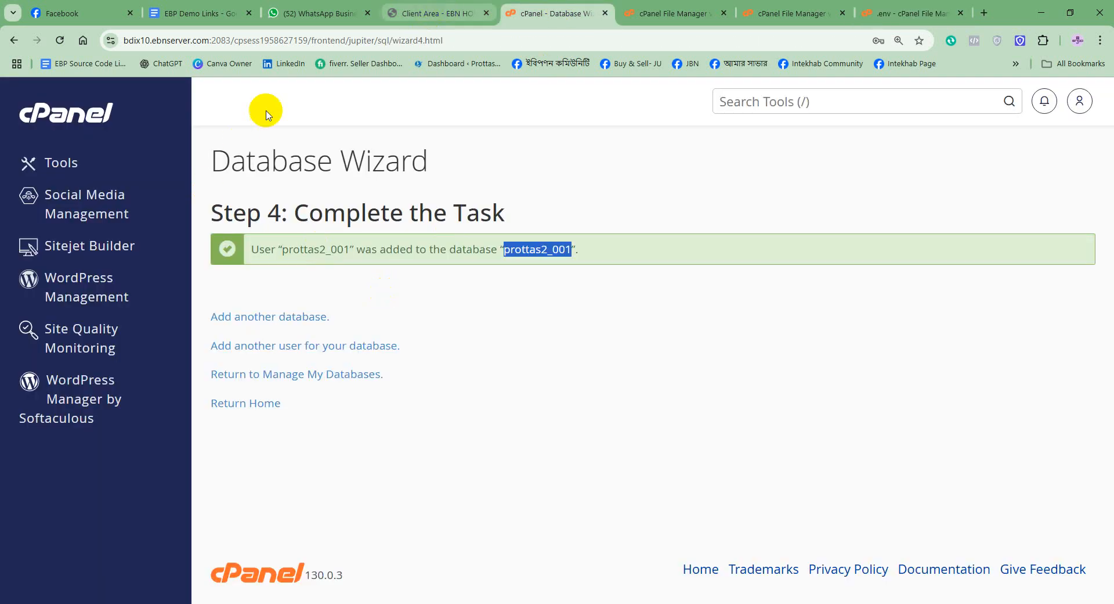
click(67, 116)
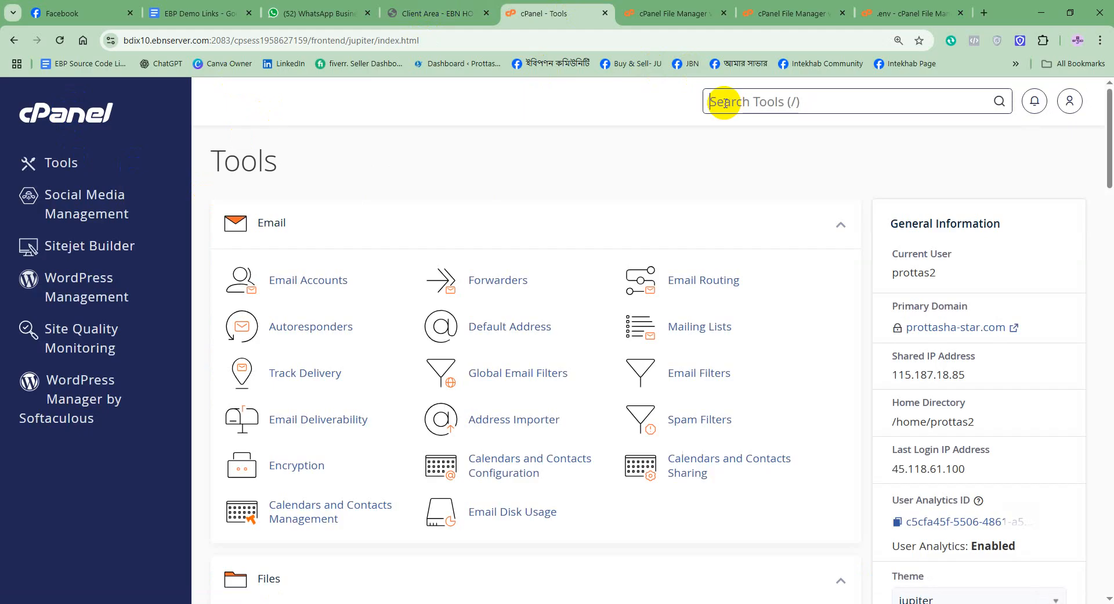
text(php)
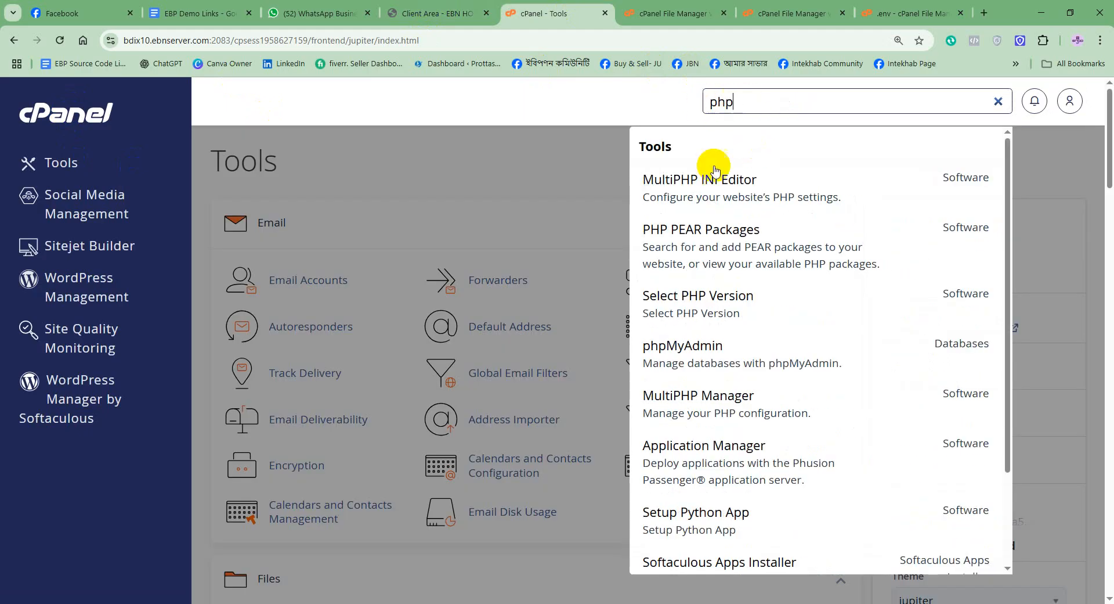
click(705, 345)
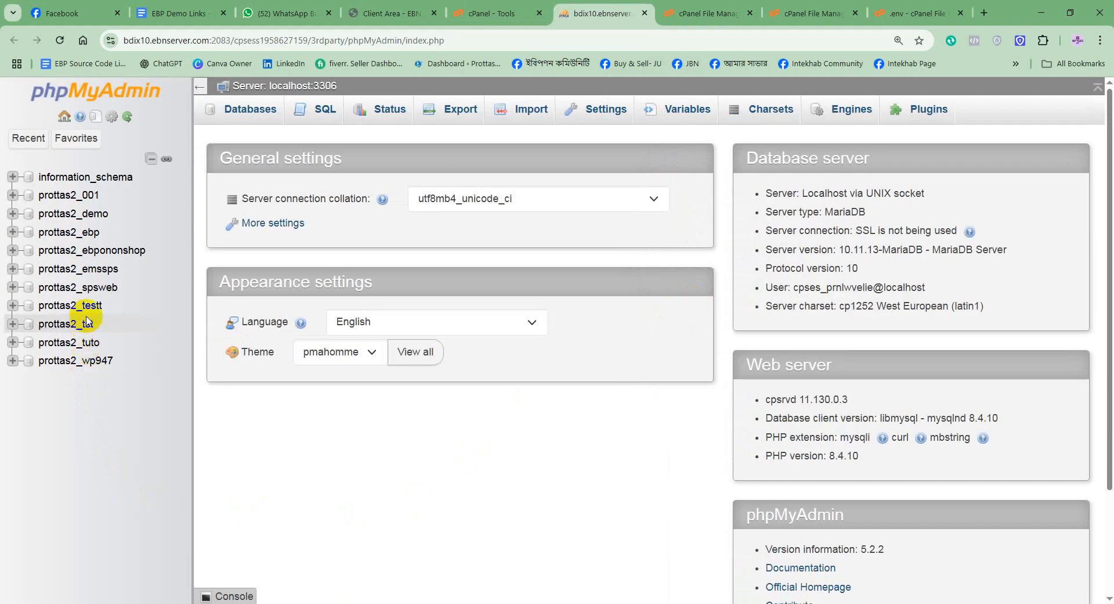
click(85, 197)
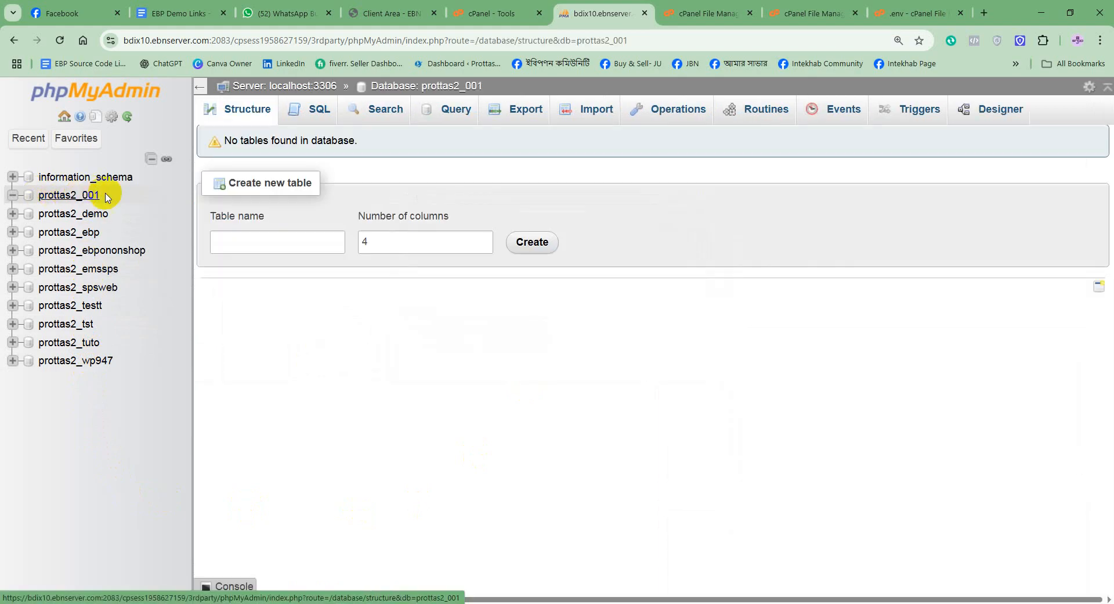
Import the ecom1.sql.zip file into the prottas2_001 database with the SQL format.
click(598, 115)
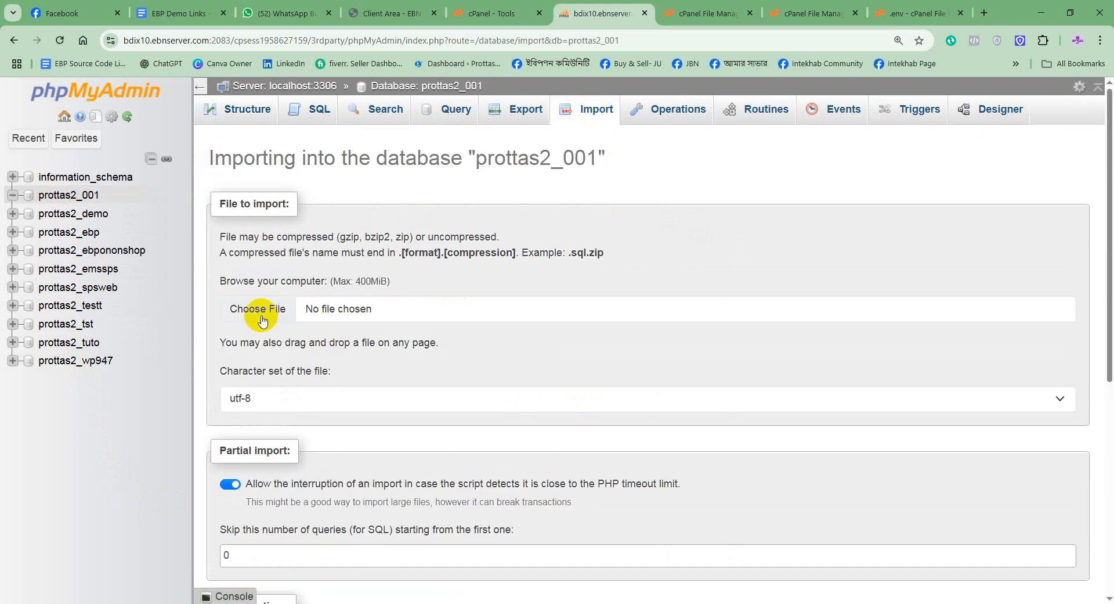
click(244, 311)
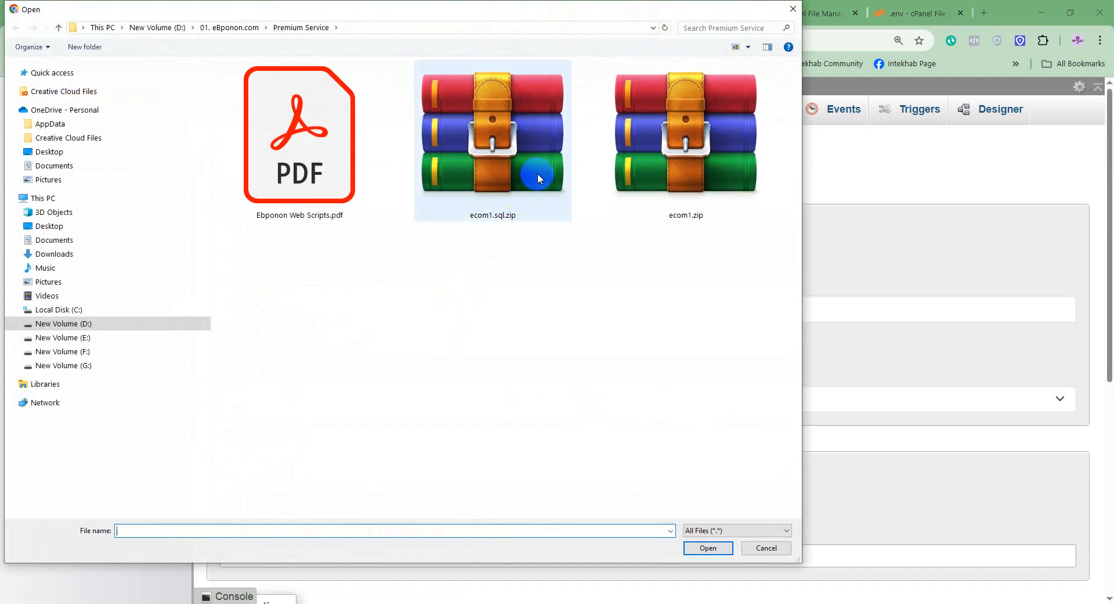
click(682, 202)
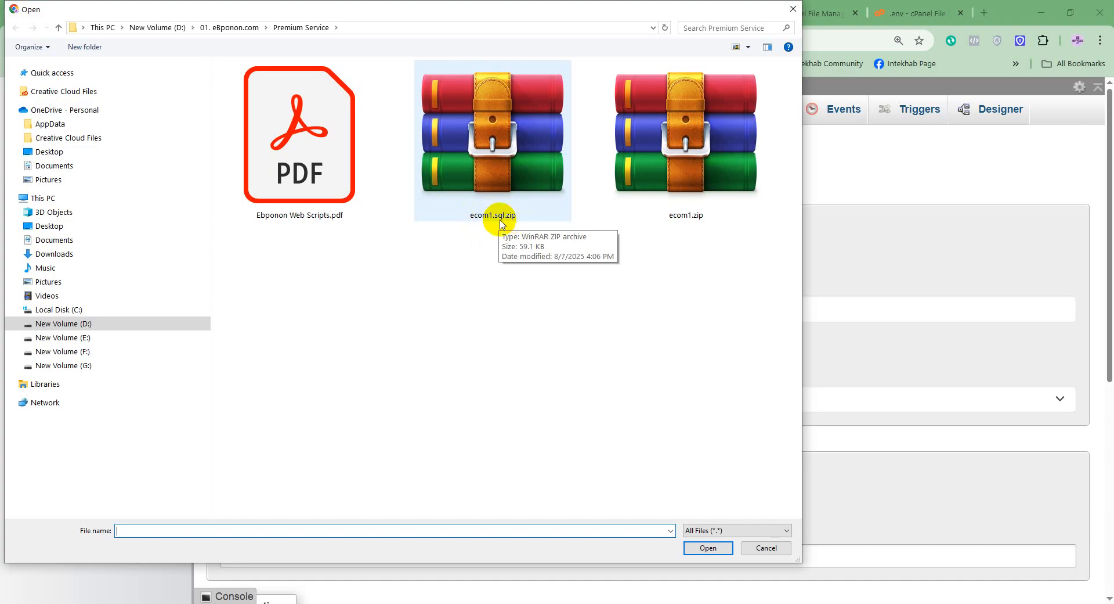
click(493, 140)
click(706, 548)
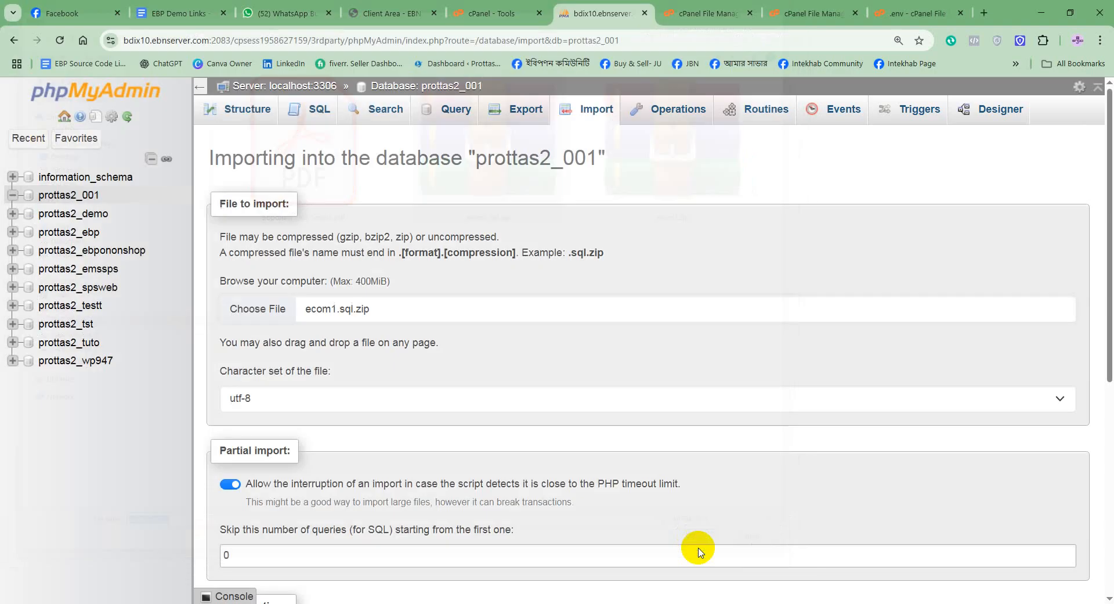
scroll(435, 409, down, 5)
scroll(435, 411, down, 1)
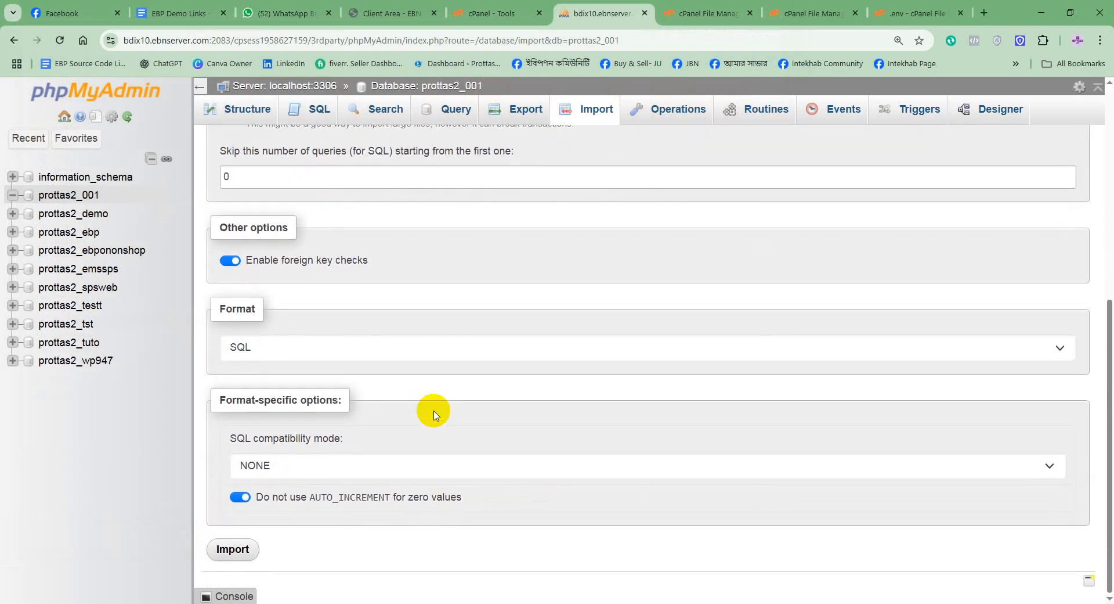
click(235, 551)
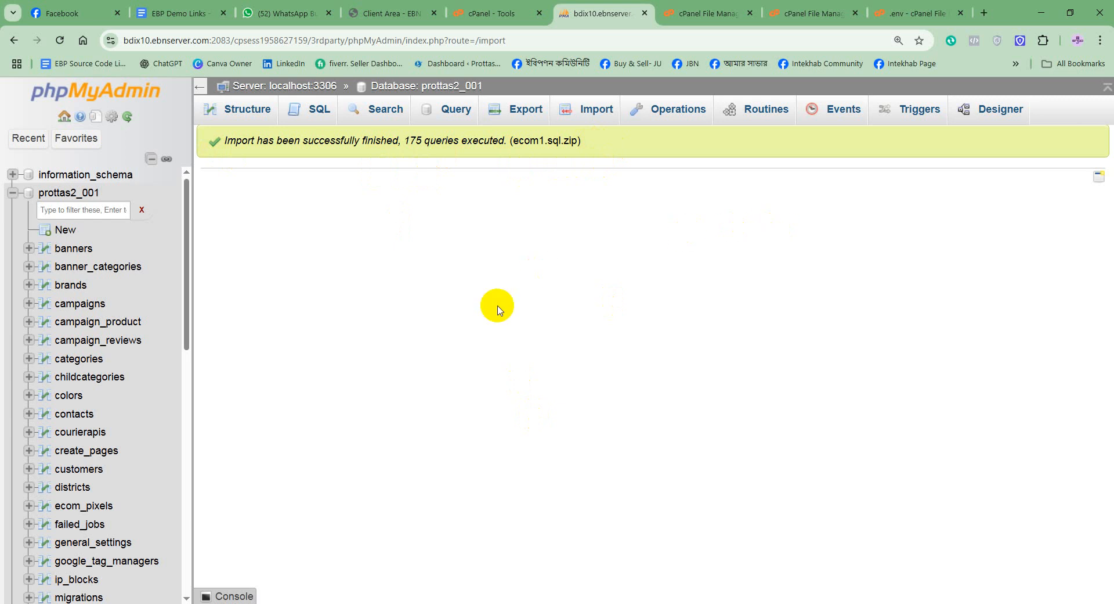
Go back to the cPanel tools, search for Domain and open the Domains list.
click(709, 13)
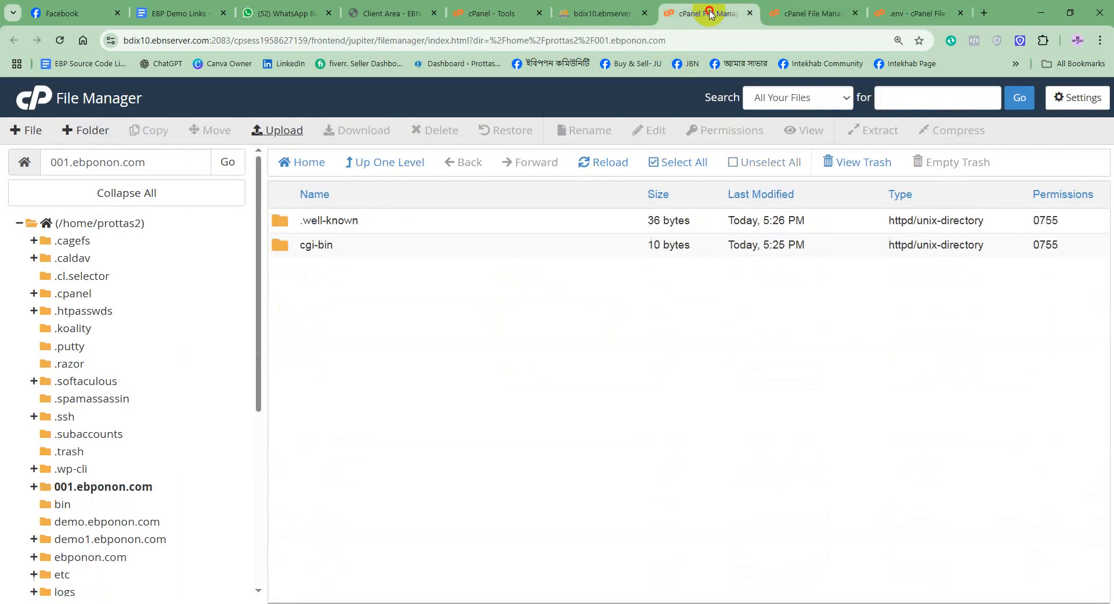
click(603, 12)
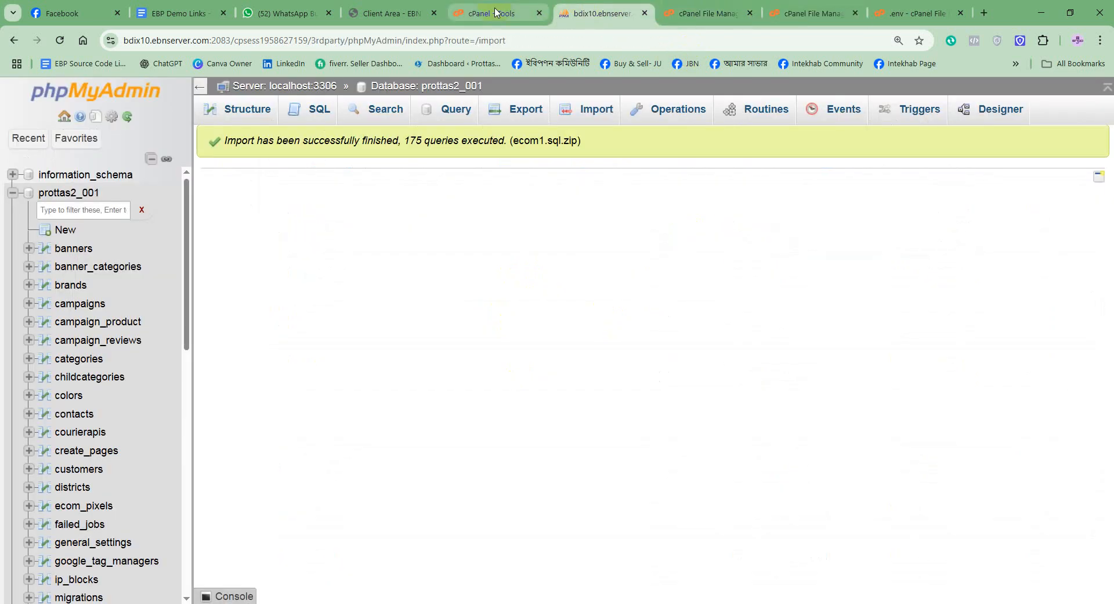
click(497, 13)
click(524, 112)
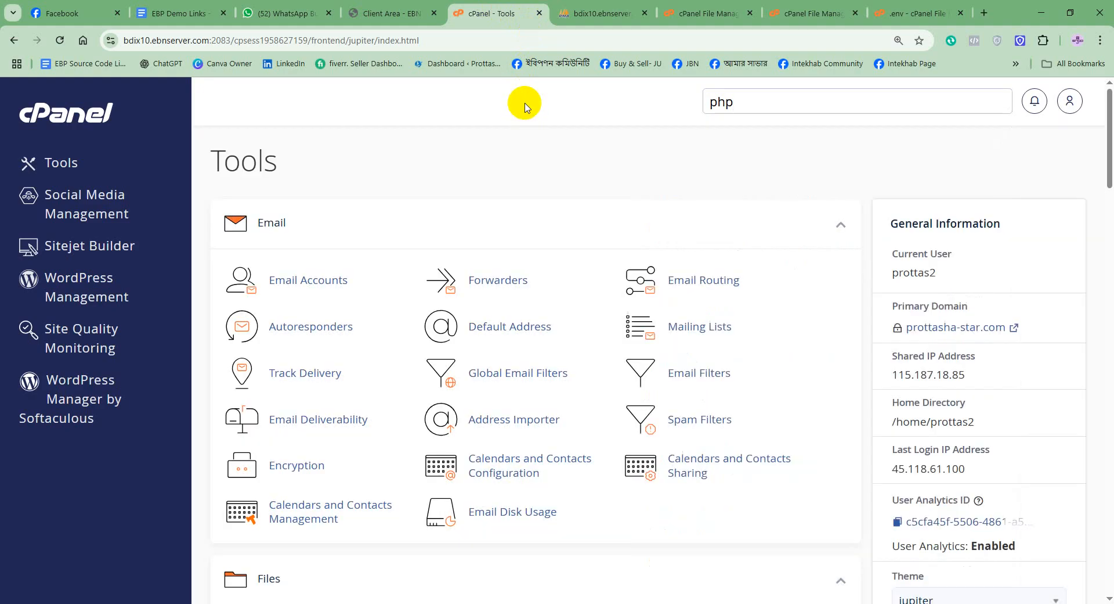
drag(801, 102, 686, 102)
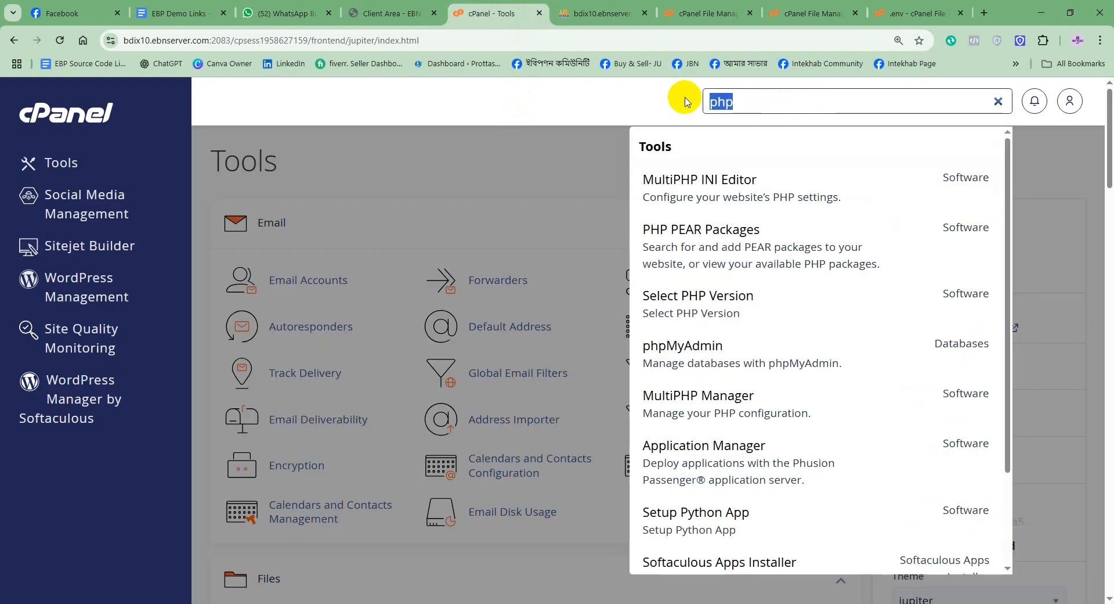
text(D)
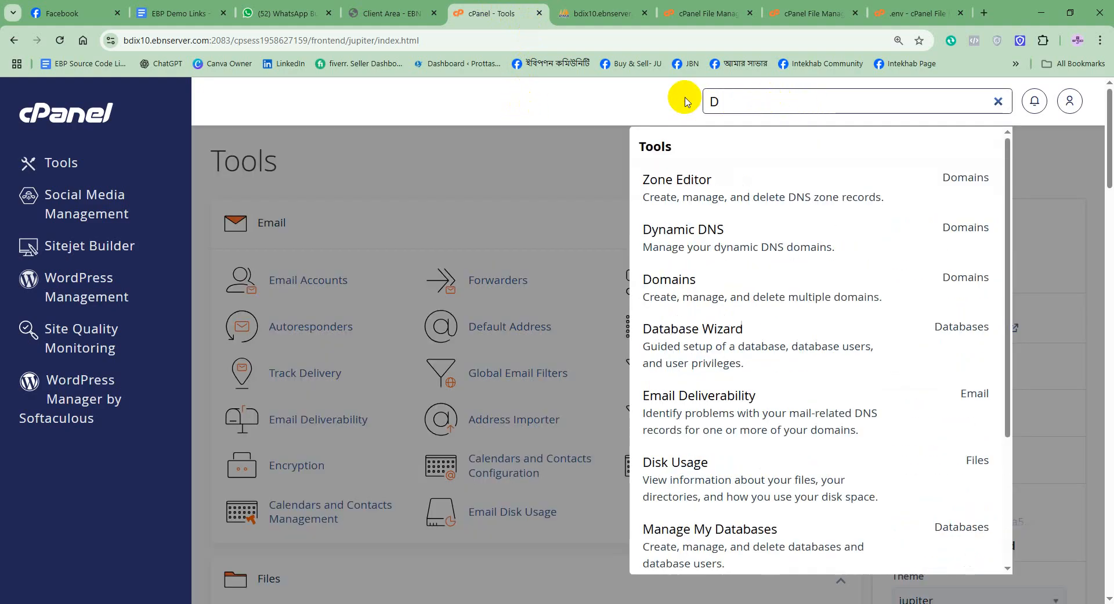
key(BackSpace)
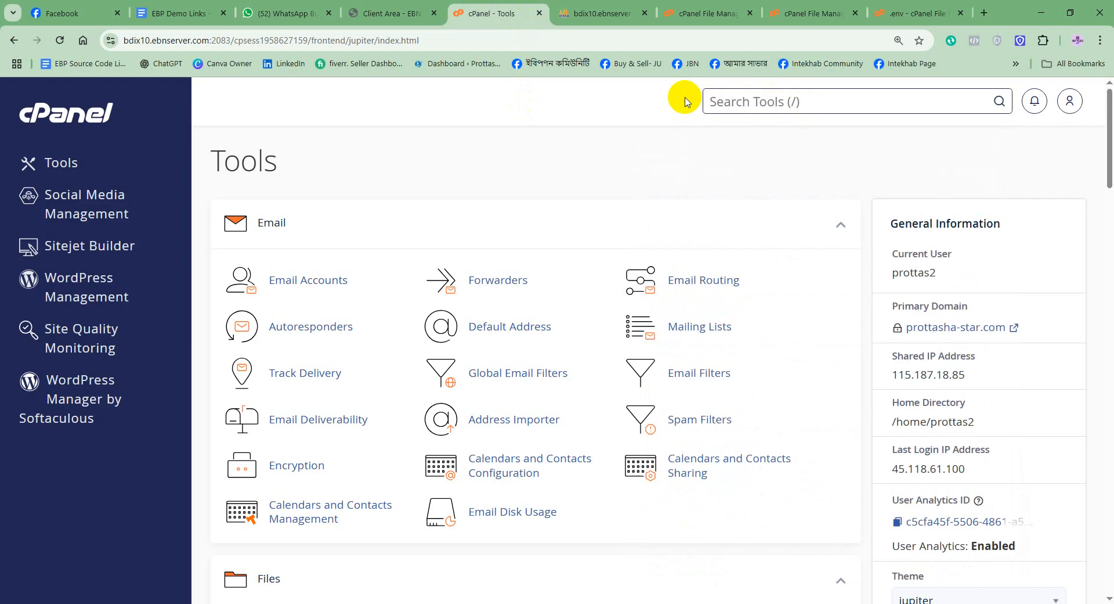
text(Domai)
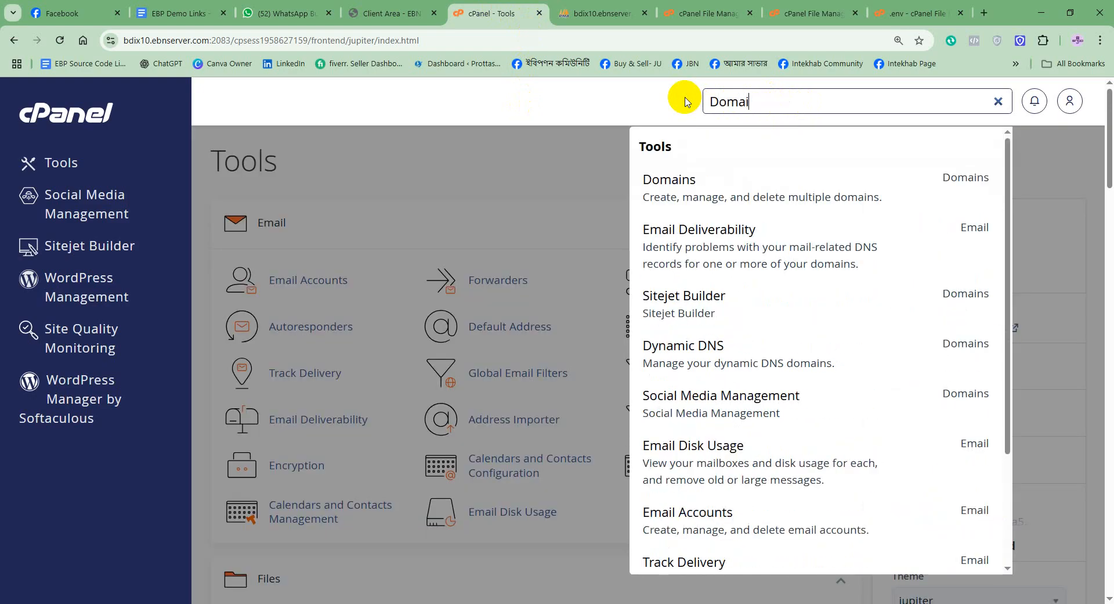
text(n)
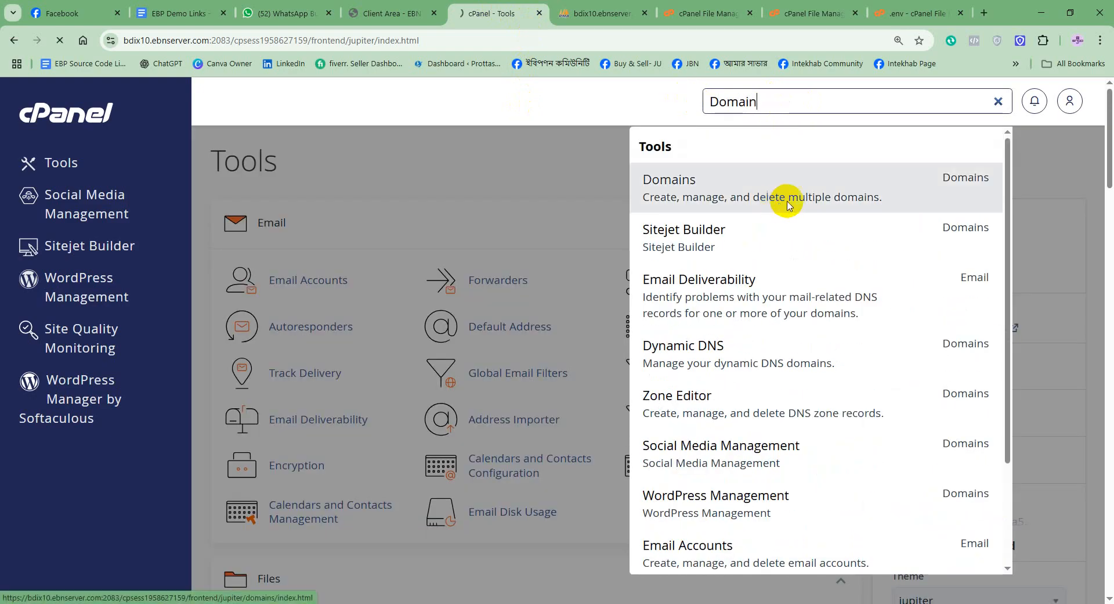
click(785, 203)
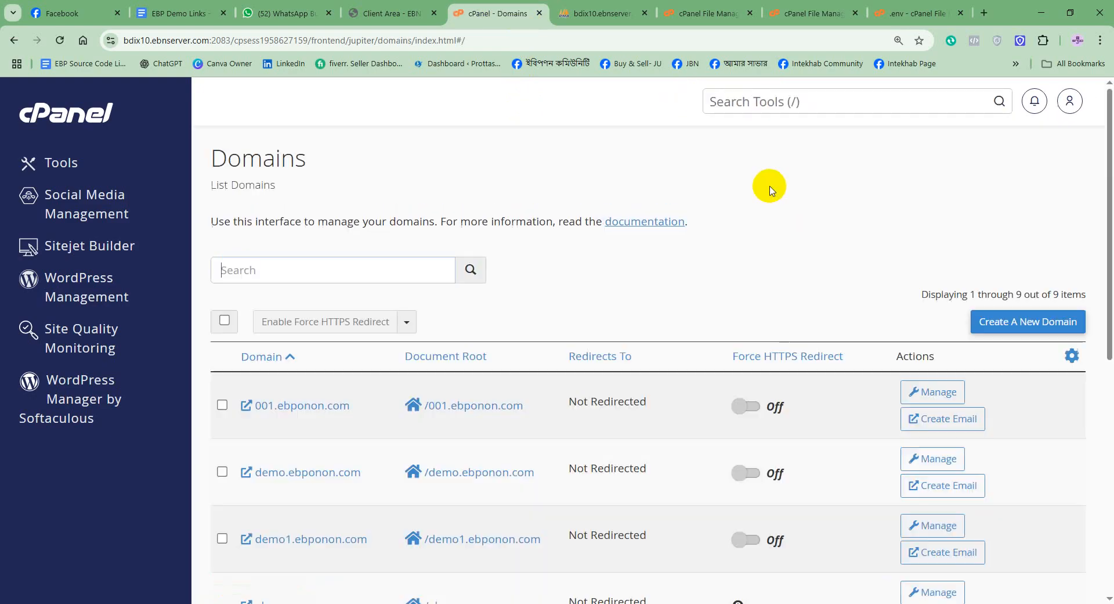
Open the 001.ebponon.com site in a new tab and look through its homepage.
right_click(297, 409)
click(334, 422)
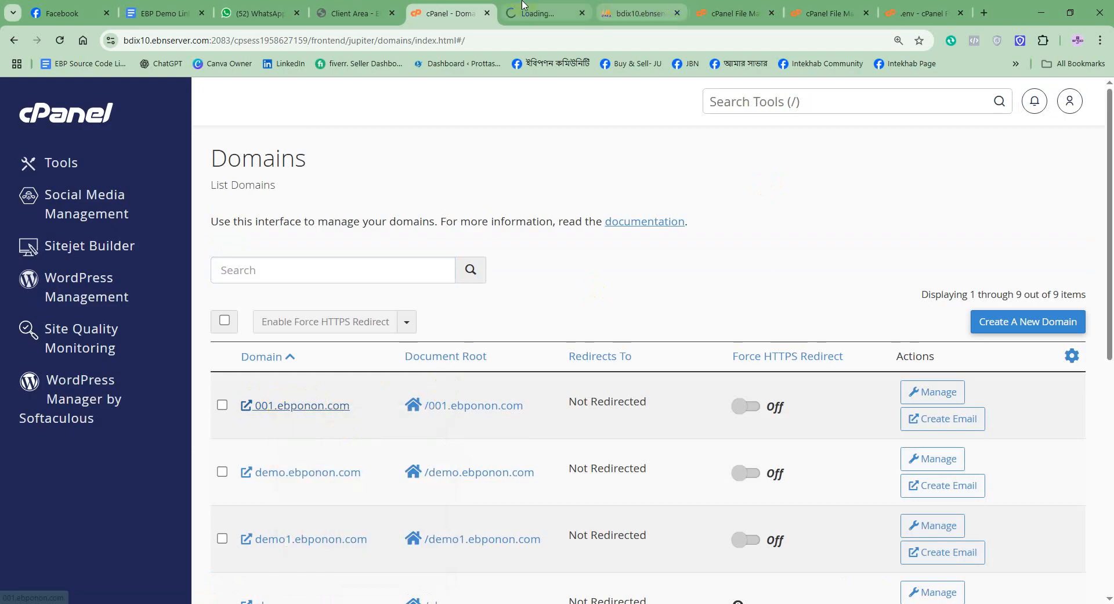
click(543, 17)
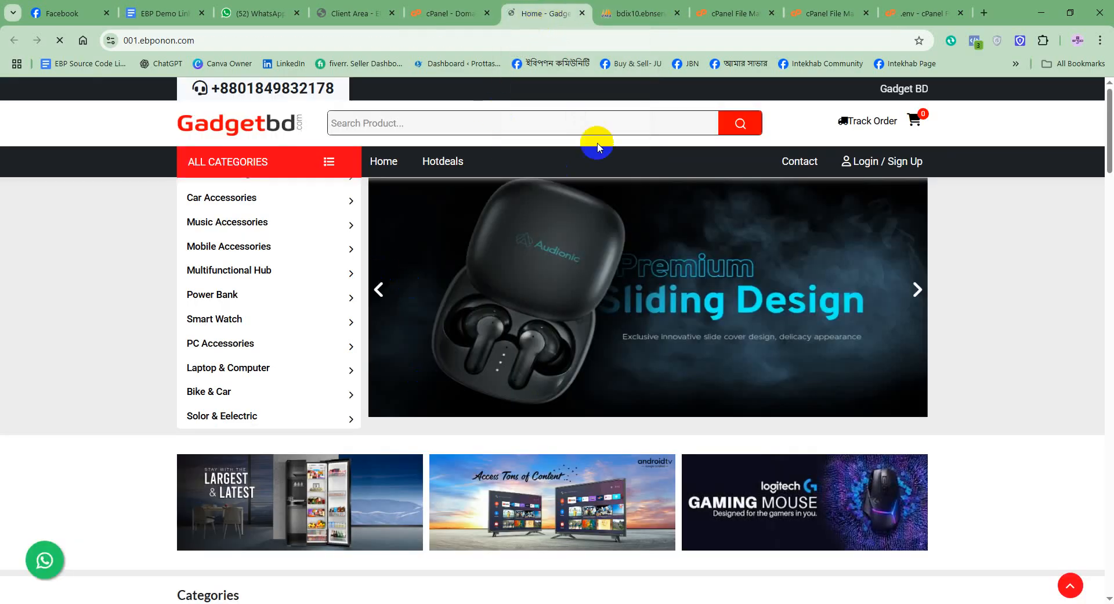
scroll(440, 306, down, 15)
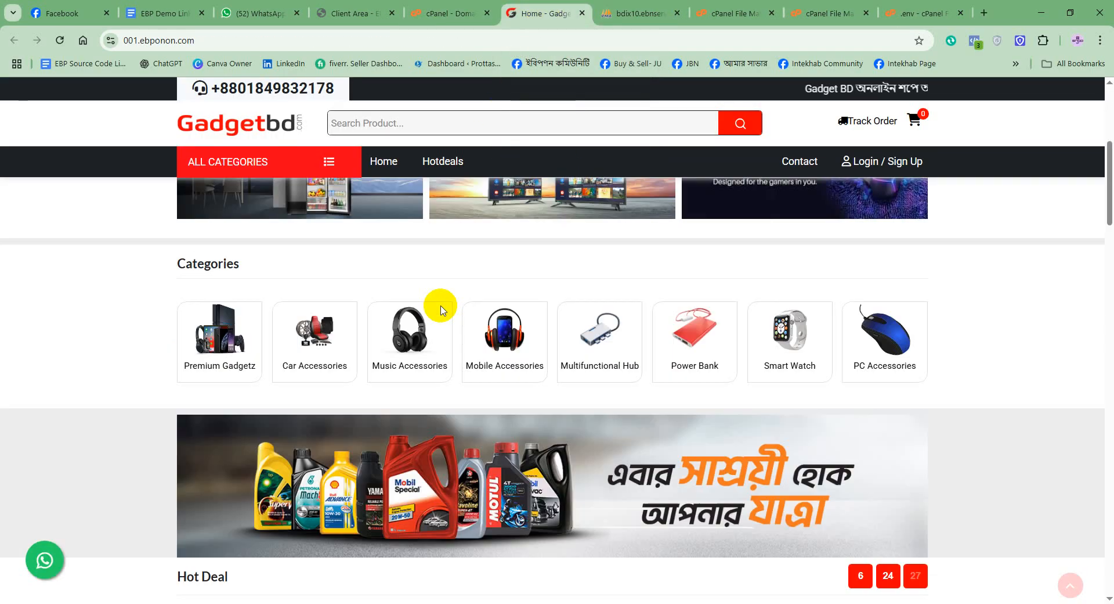
scroll(440, 306, down, 20)
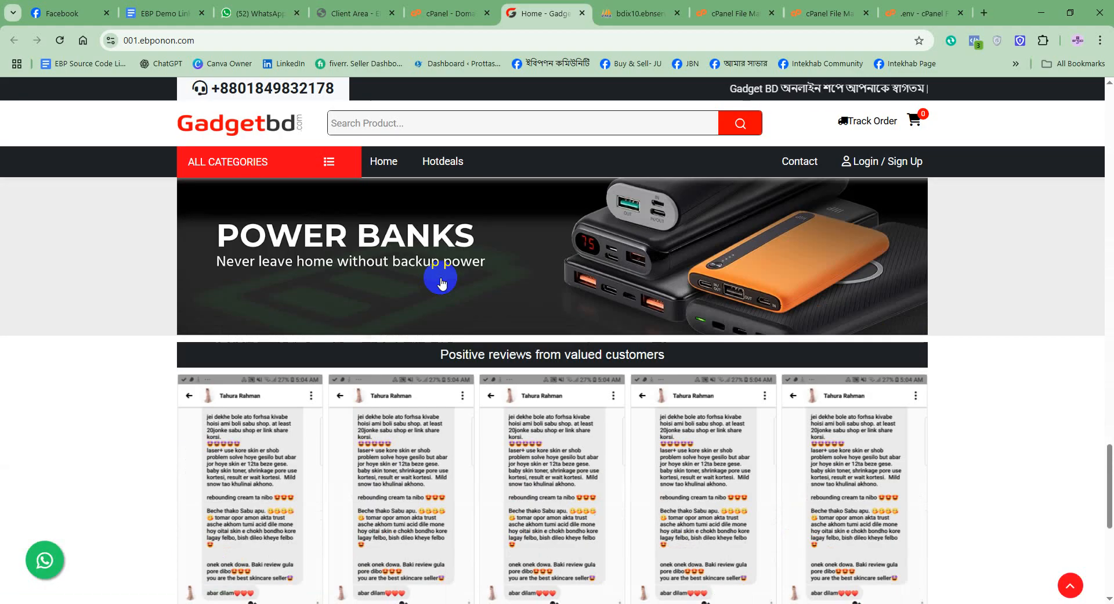
scroll(442, 275, up, 10)
scroll(442, 275, up, 15)
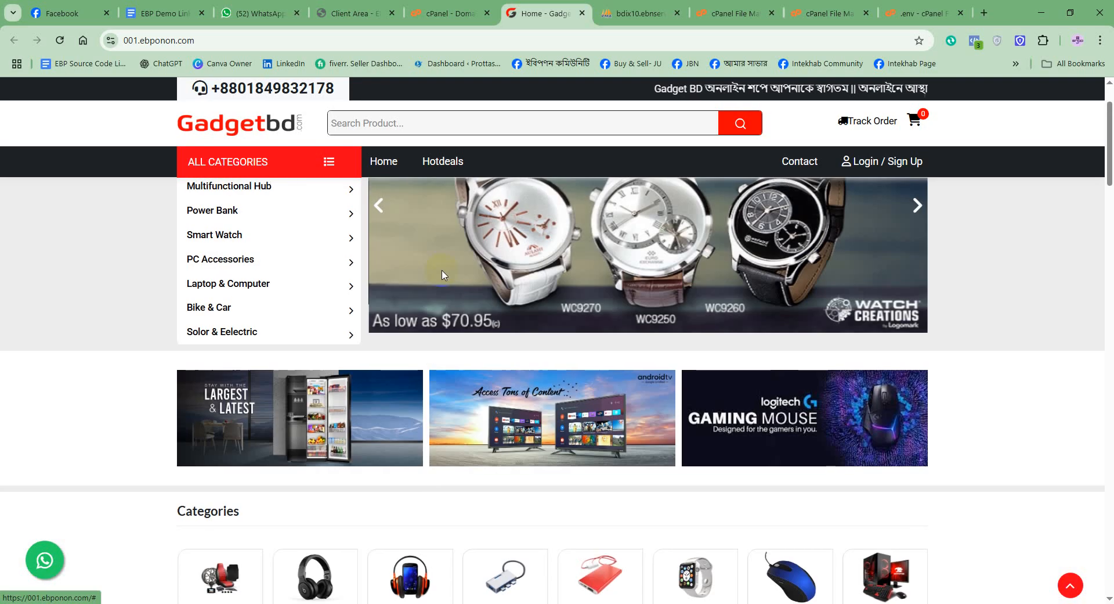